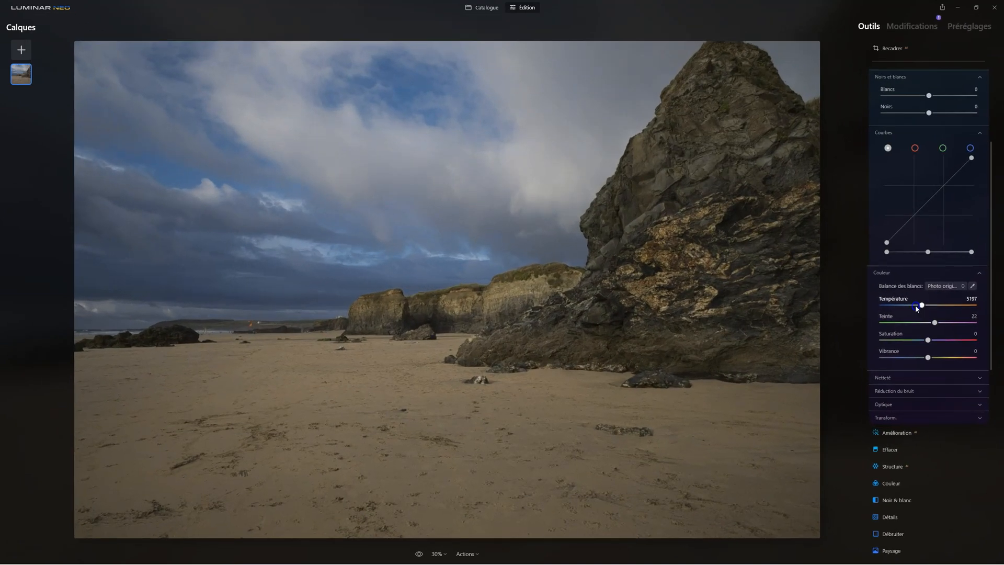
- Cool the photo's white balance in Développement, with Température at 4313 and Teinte at 34
drag(915, 303, 902, 301)
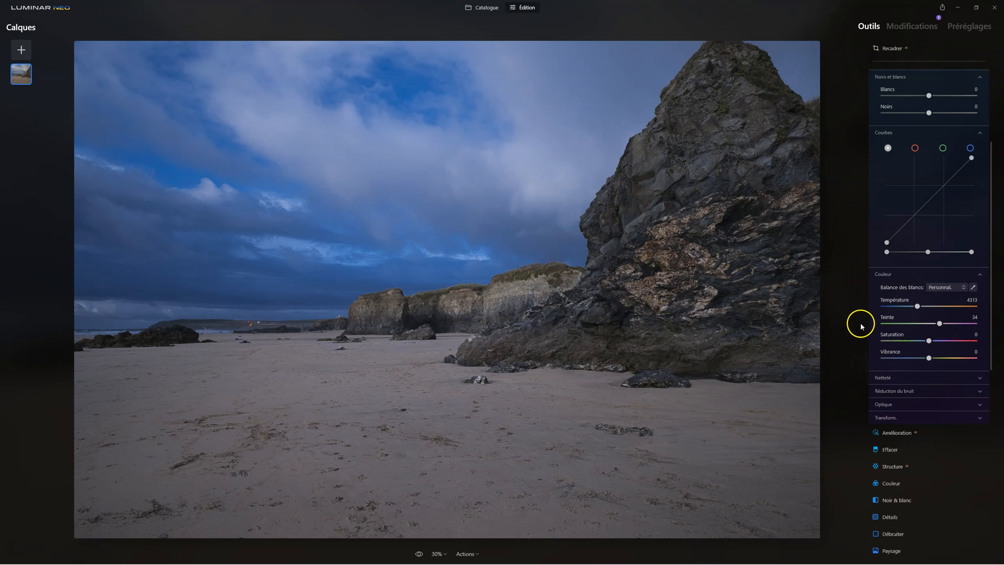
scroll(975, 146, up, 3)
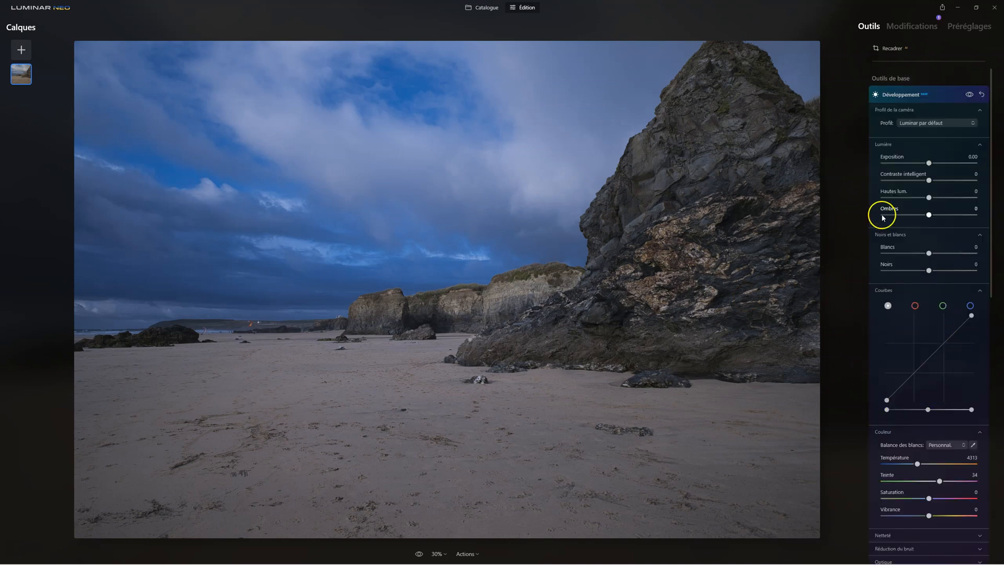
click(897, 96)
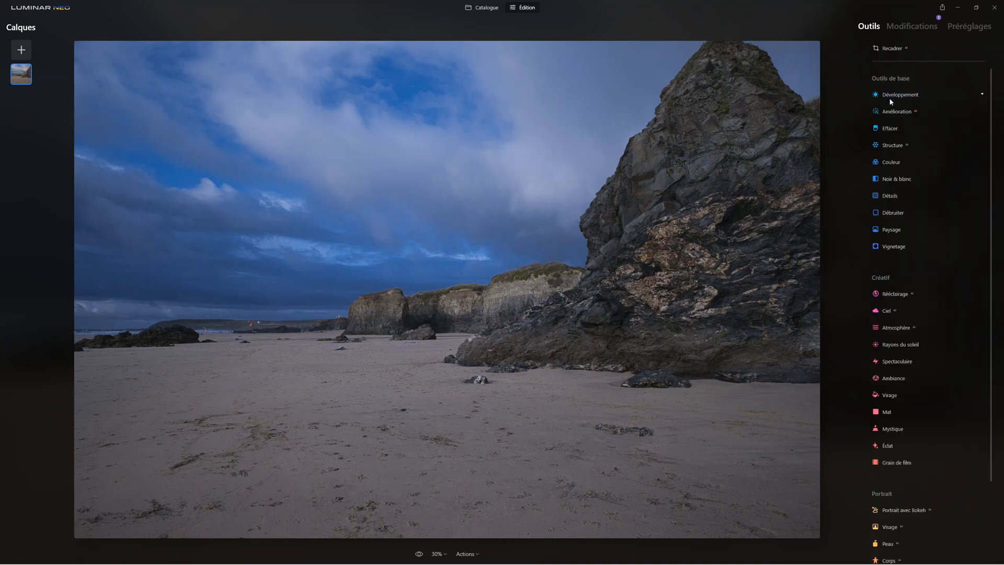
- Set Accent to 46 in the Amélioration tool and compare the photo with and without the effect
click(901, 114)
drag(874, 142, 910, 185)
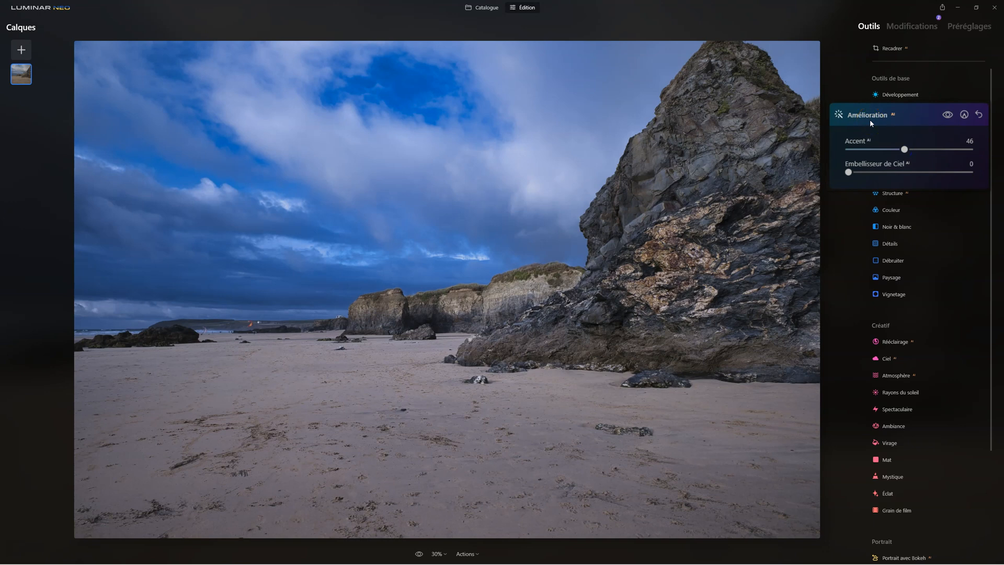
click(906, 115)
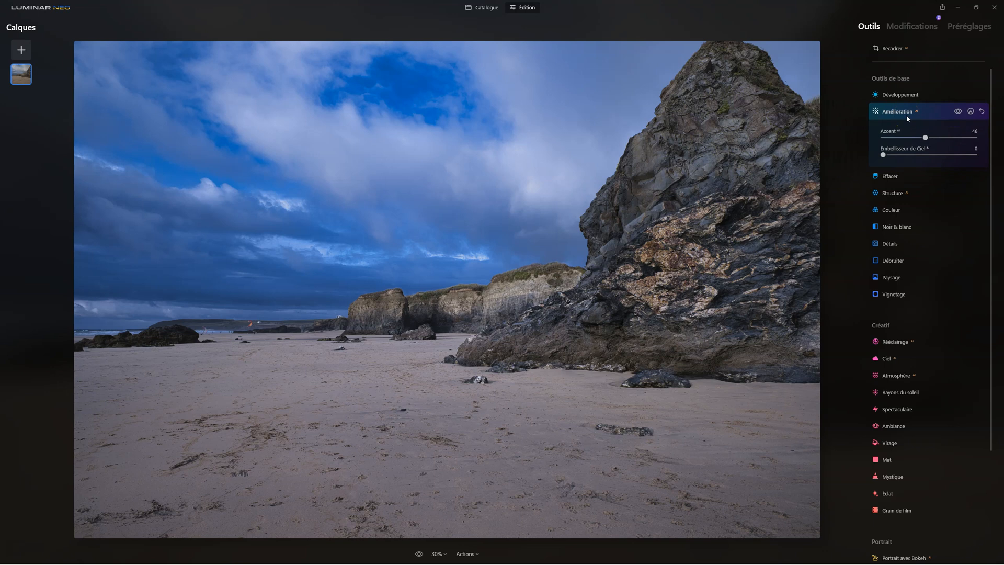
click(958, 112)
click(958, 112)
click(899, 113)
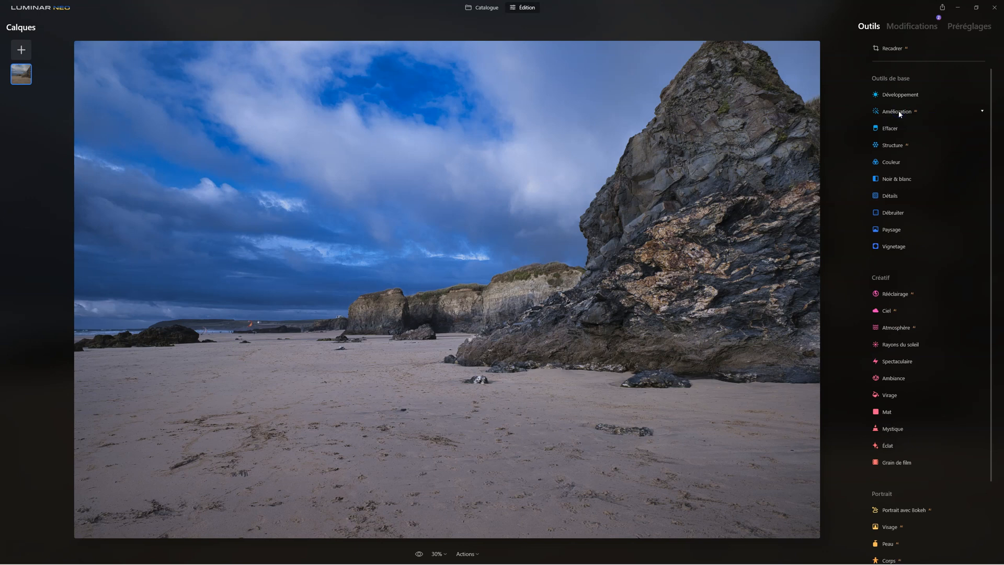
- Lower the blue (Bleu) HSL saturation to -64 in the Couleur tool
scroll(894, 155, down, 1)
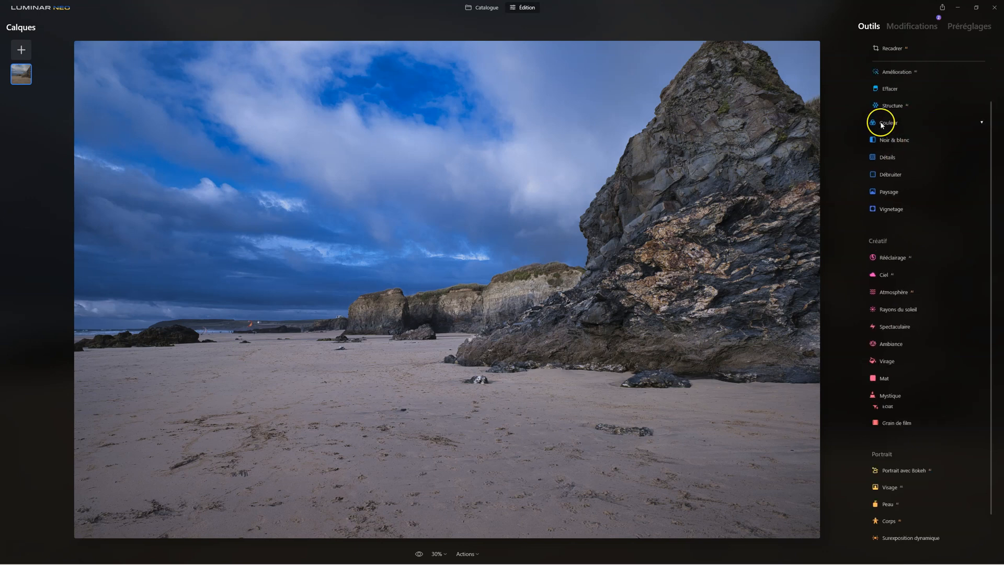
click(884, 124)
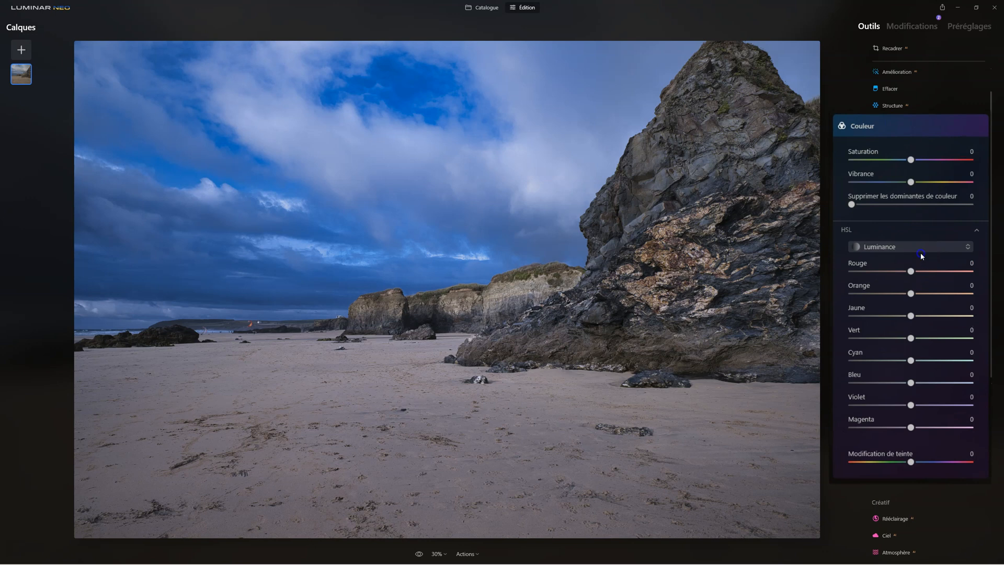
click(883, 249)
click(880, 273)
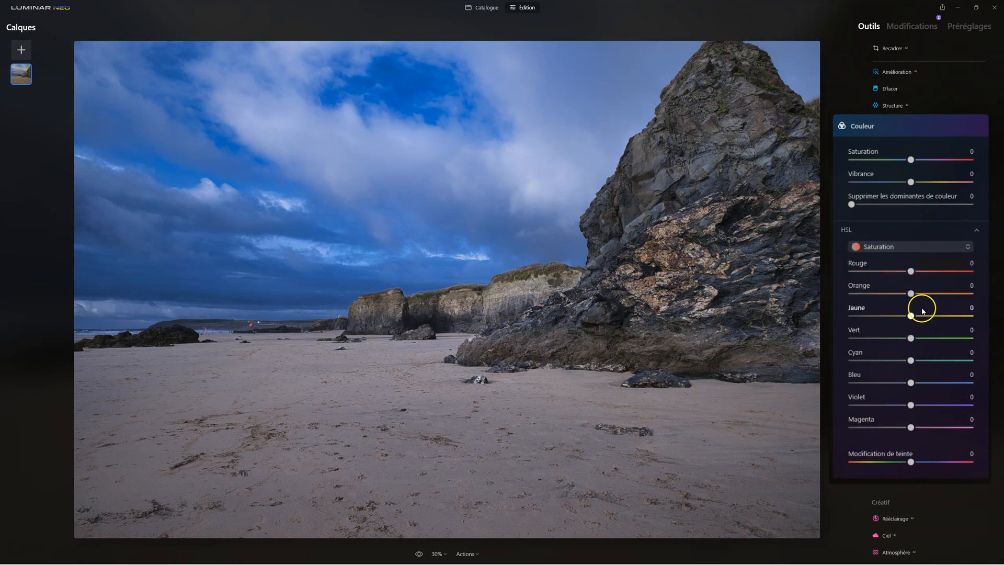
drag(908, 387, 879, 383)
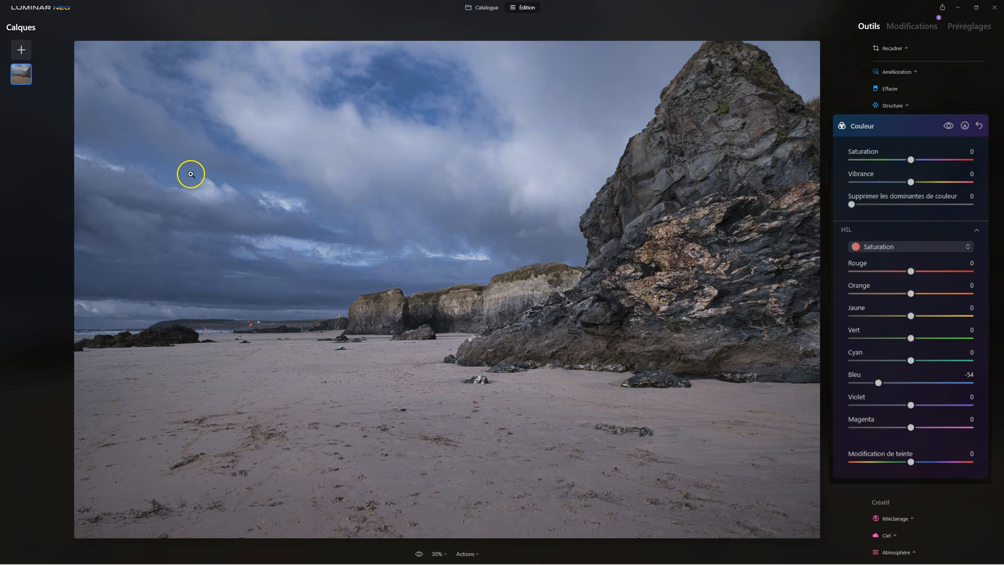
drag(877, 383, 875, 383)
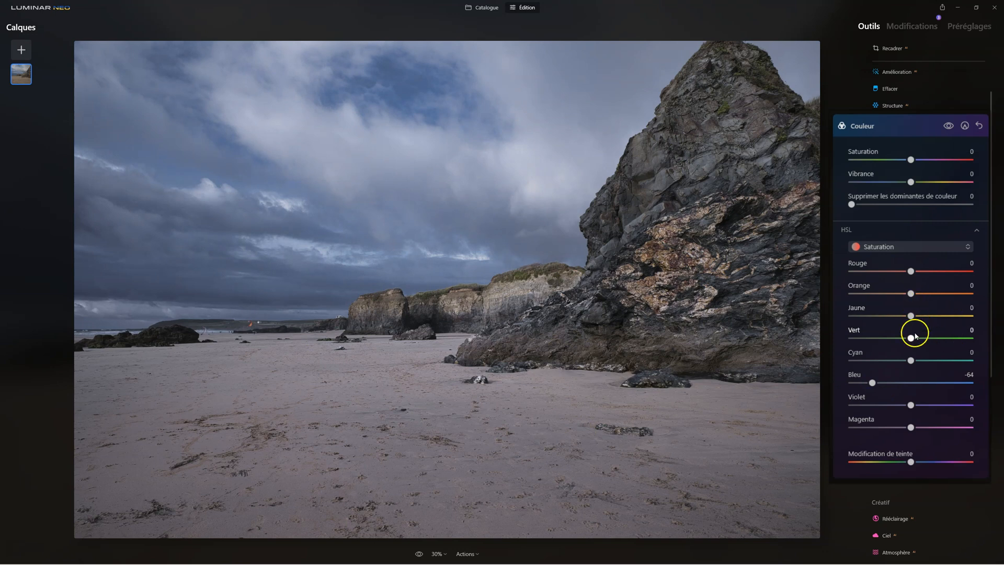
- Reduce the HSL saturation of Vert to -45, Rouge to -64, Orange to -61 and Jaune to -76, and preview the colour effect
drag(911, 339, 881, 271)
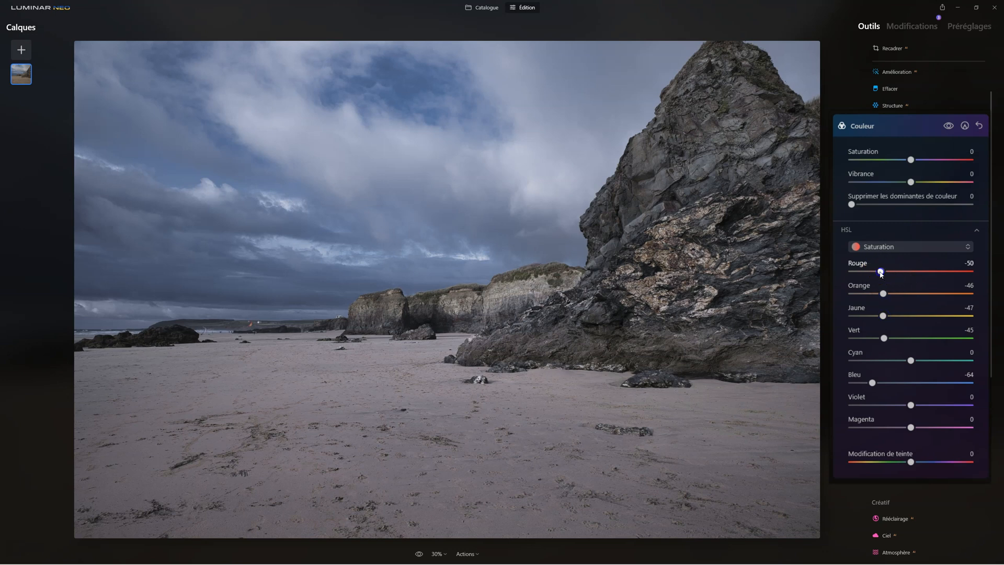
drag(881, 271, 970, 271)
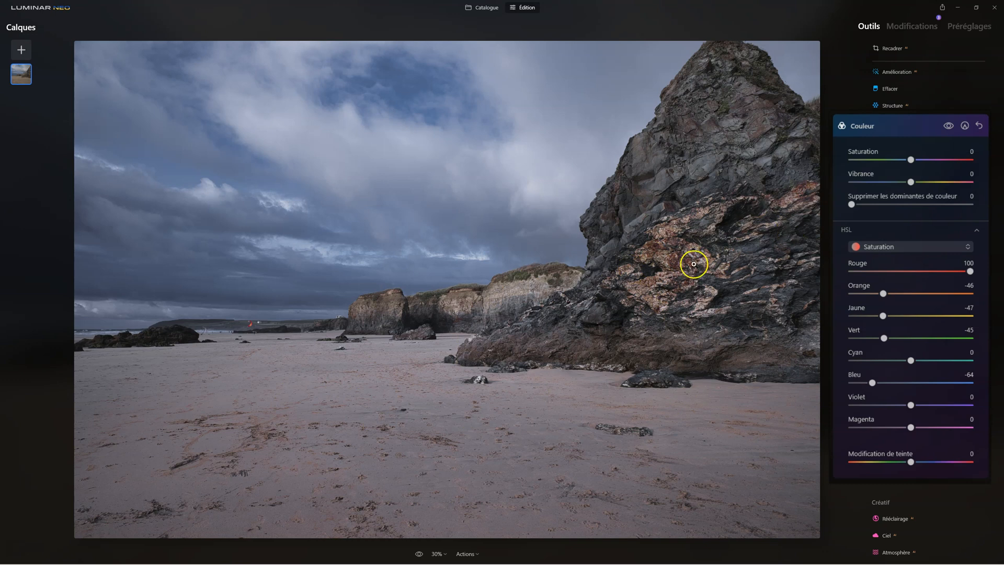
drag(969, 272, 868, 273)
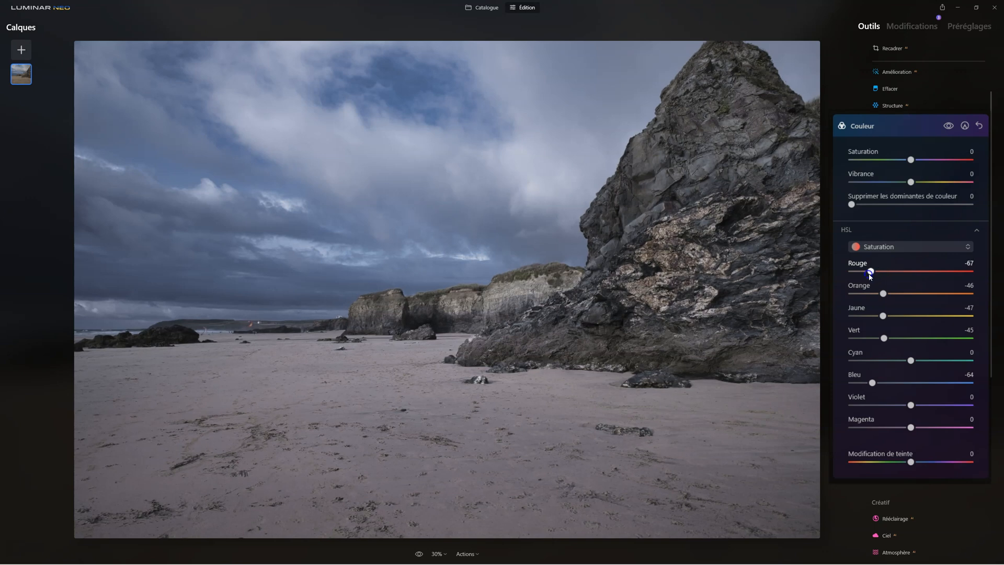
click(878, 304)
drag(882, 293, 973, 294)
drag(971, 293, 973, 316)
drag(969, 316, 865, 318)
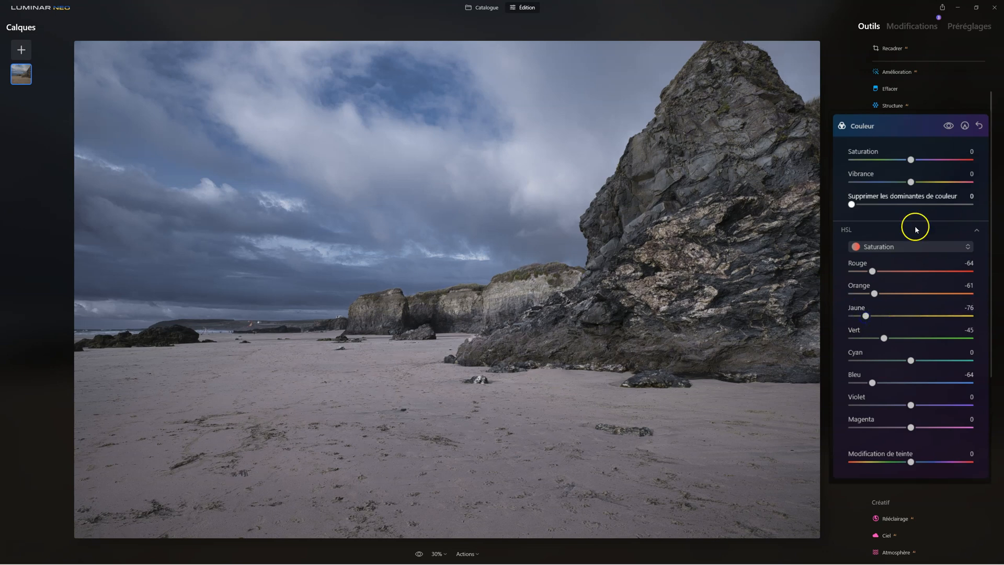
click(948, 126)
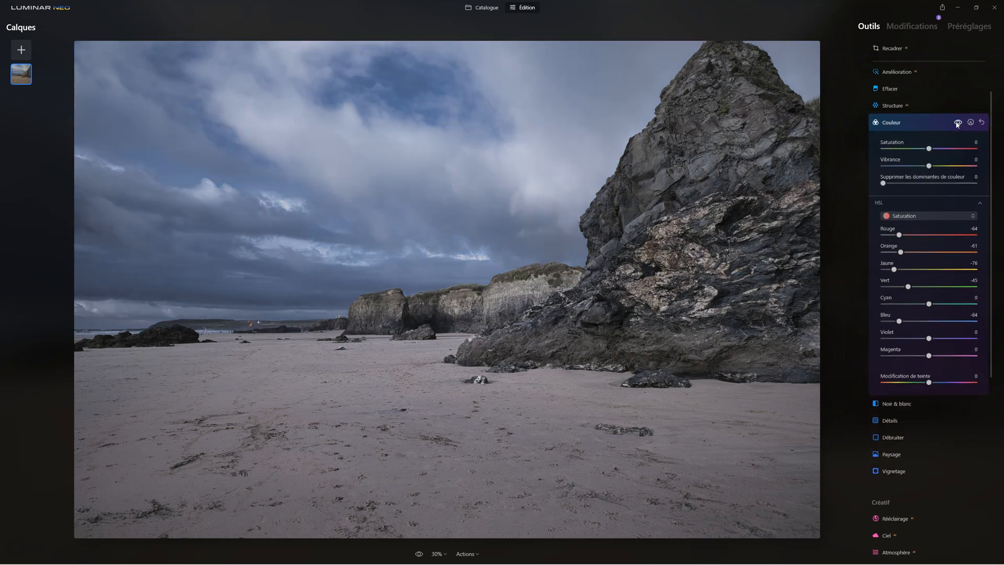
click(887, 124)
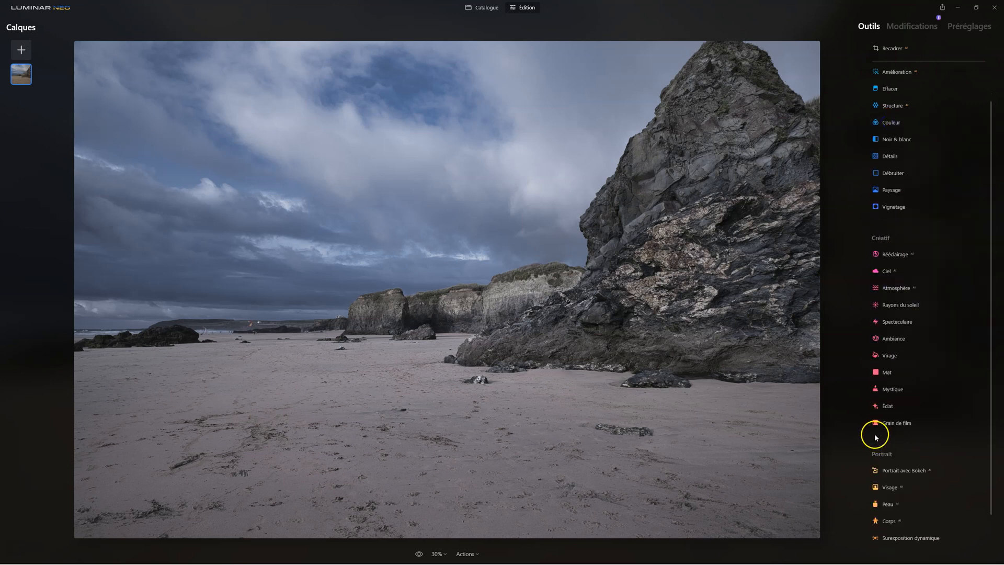
- Strengthen the photo's detail with the Structure tool at a Quantité of 45
click(895, 105)
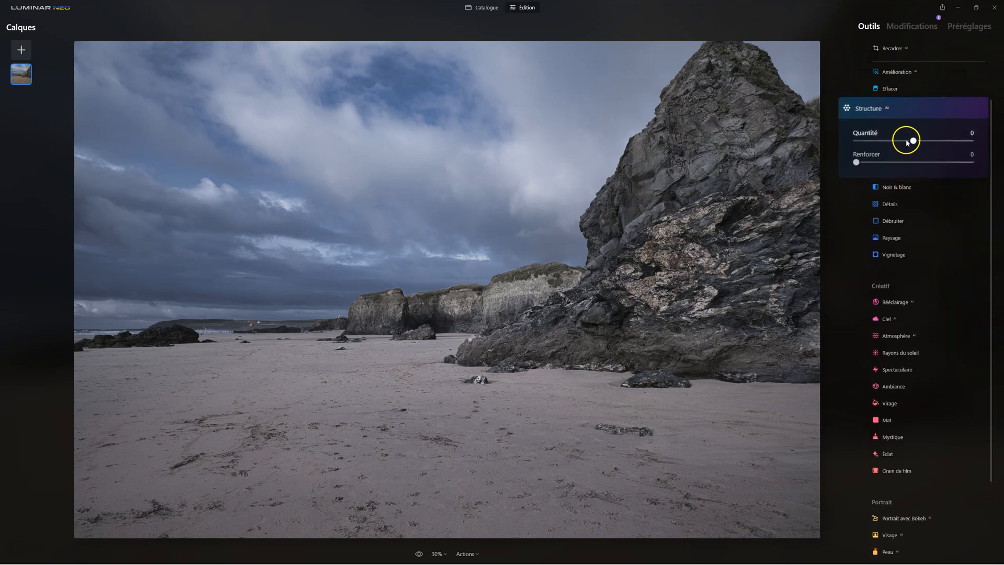
drag(909, 144, 935, 144)
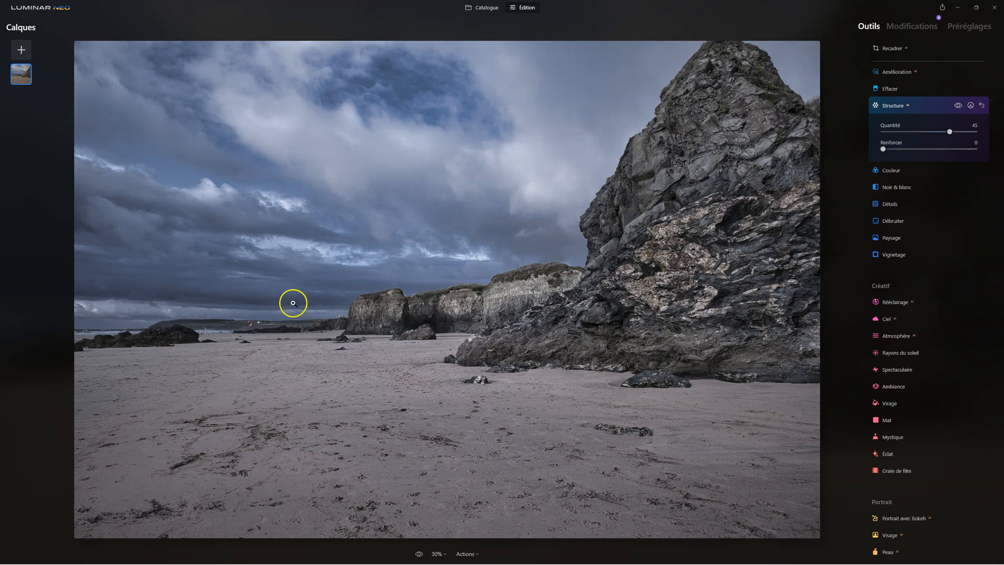
click(896, 105)
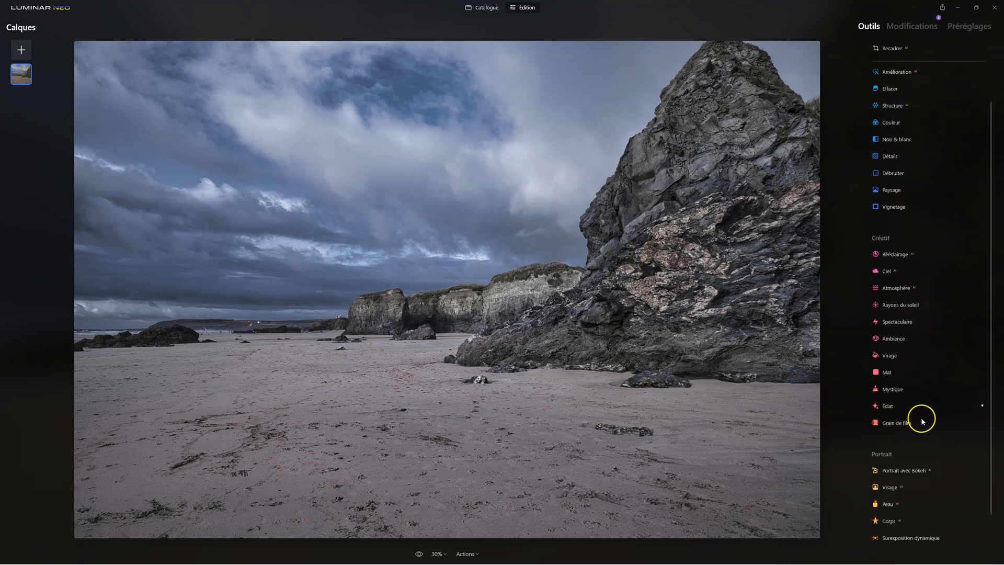
- Apply an Éclat effect of type Flou artistique with Quantité 38 and Luminosité -54
click(887, 405)
drag(883, 446, 921, 446)
scroll(919, 445, down, 3)
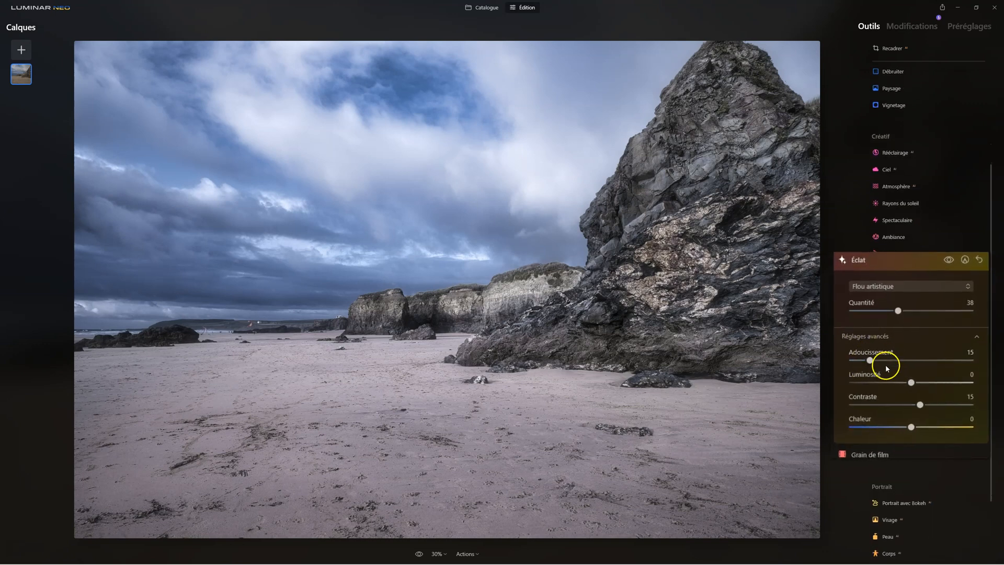
drag(912, 382, 878, 382)
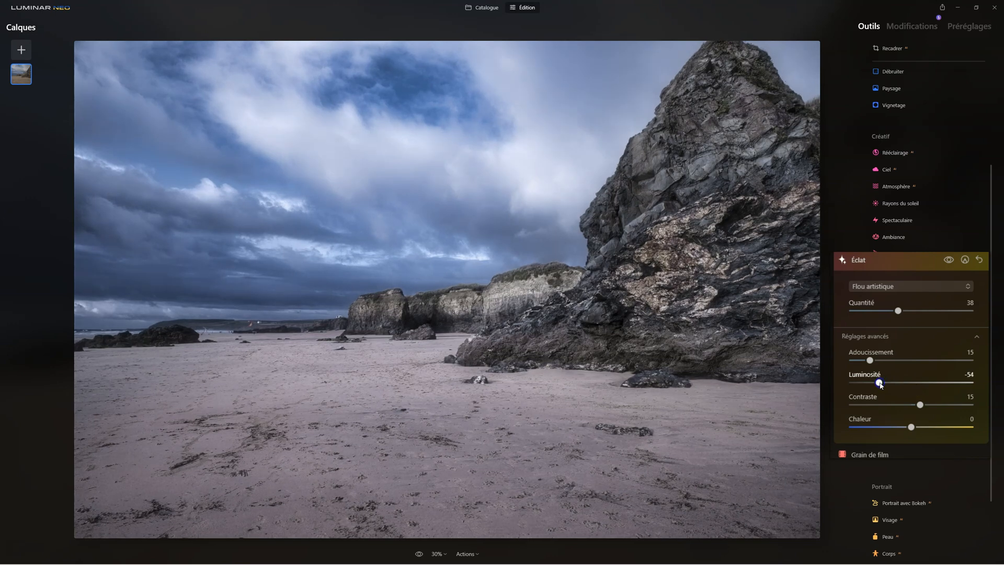
click(888, 305)
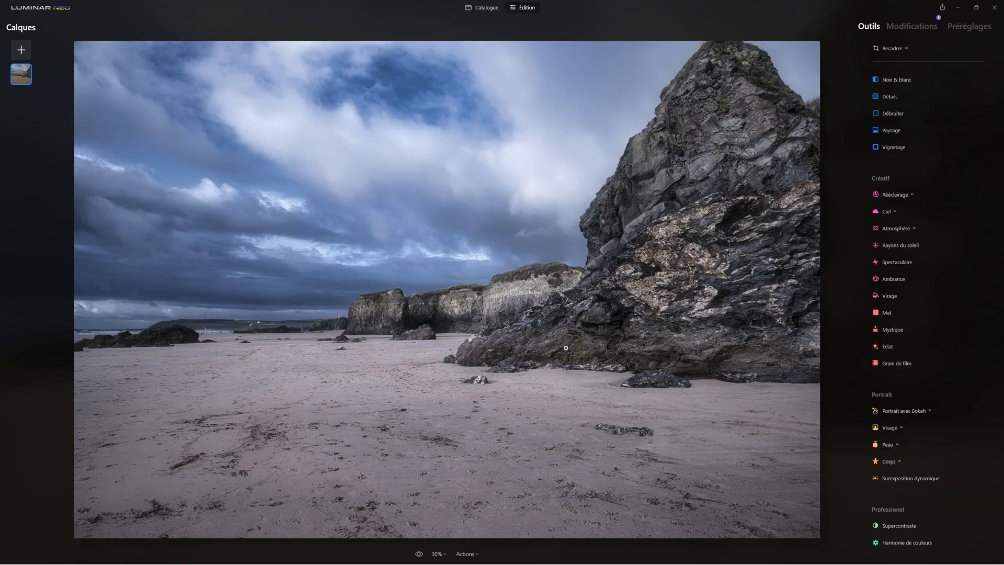
- Add a Vignetage at Quantité -100 with Taille 0, Progressivité 100 and Lumière interne 16
click(884, 148)
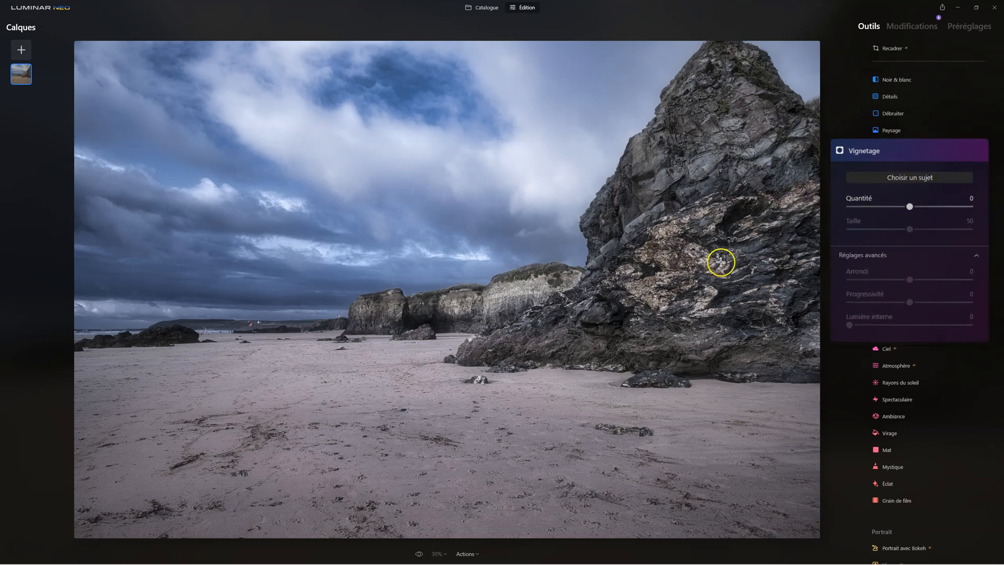
drag(911, 206, 830, 194)
drag(910, 229, 728, 202)
drag(903, 305, 970, 302)
drag(849, 324, 869, 325)
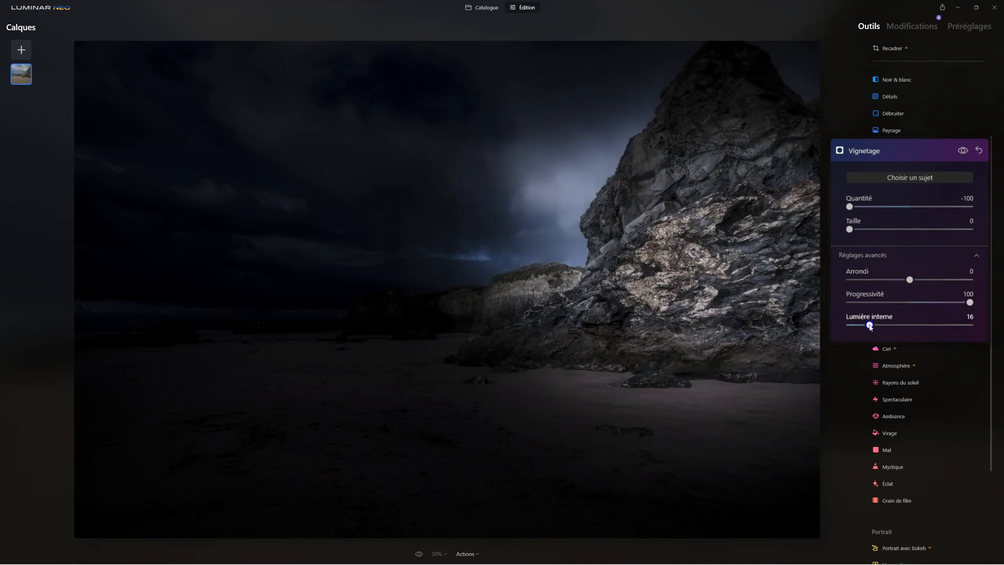
- Centre the vignette near the foot of the large rock with Quantité -47, and compare the edit with the original photo
click(563, 407)
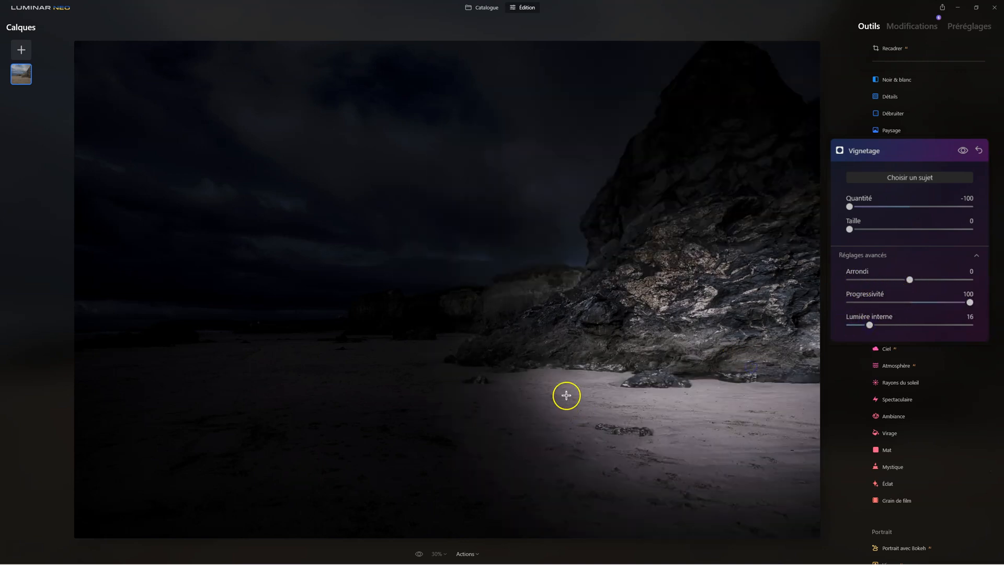
click(779, 371)
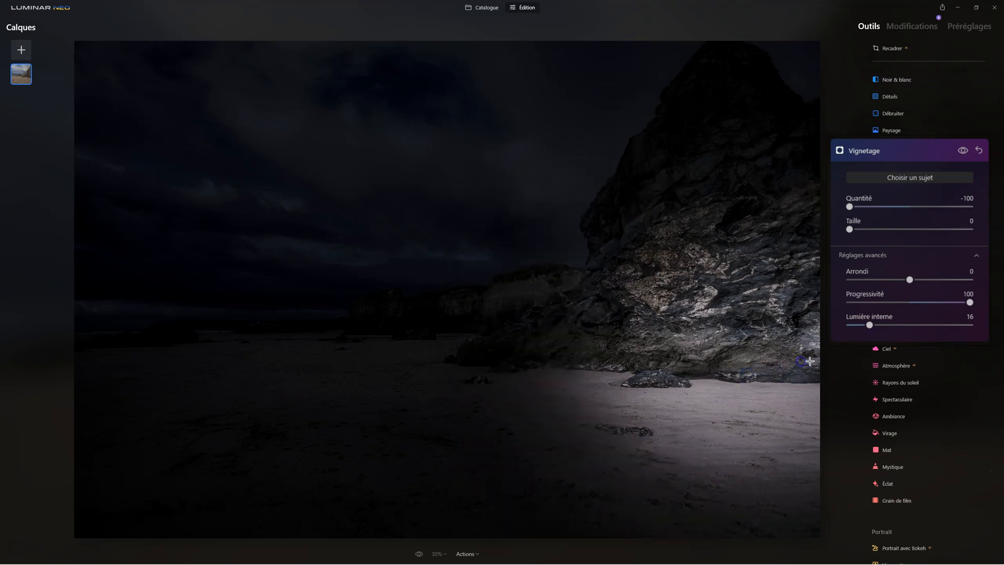
drag(851, 206, 881, 208)
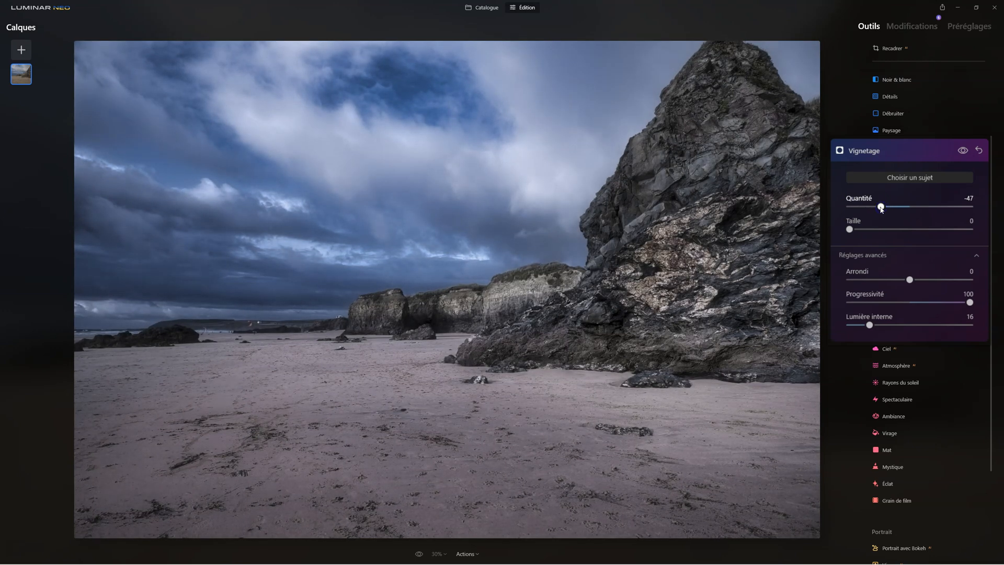
click(419, 553)
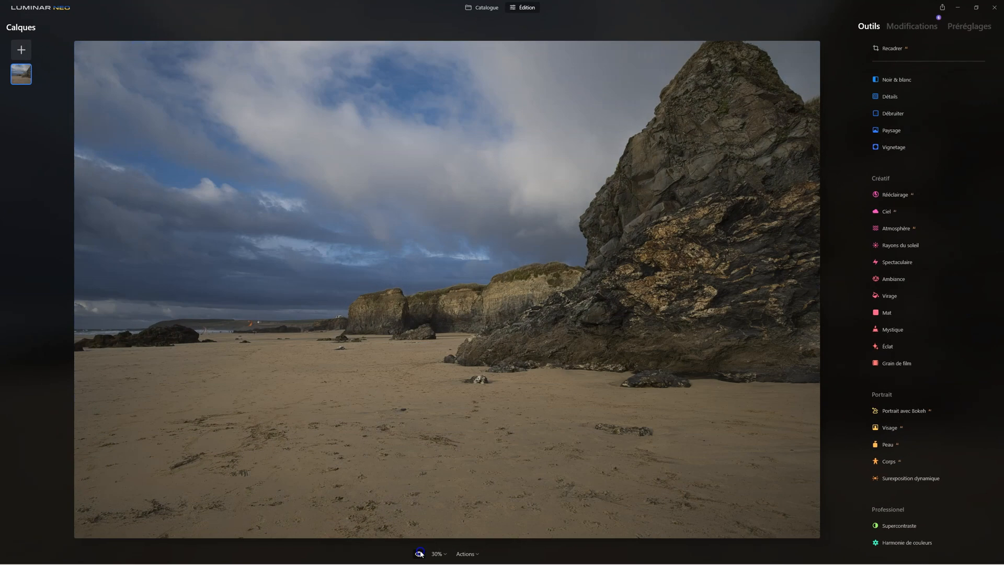
click(419, 553)
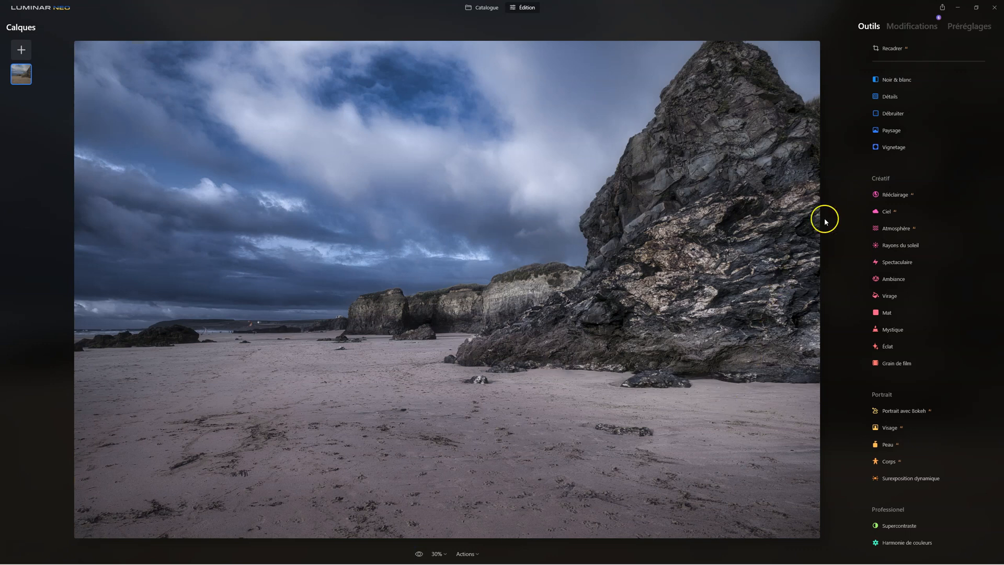
- Add a second Couleur adjustment that lowers the overall Saturation to -31, checking its effect against the unadjusted photo
scroll(918, 178, up, 3)
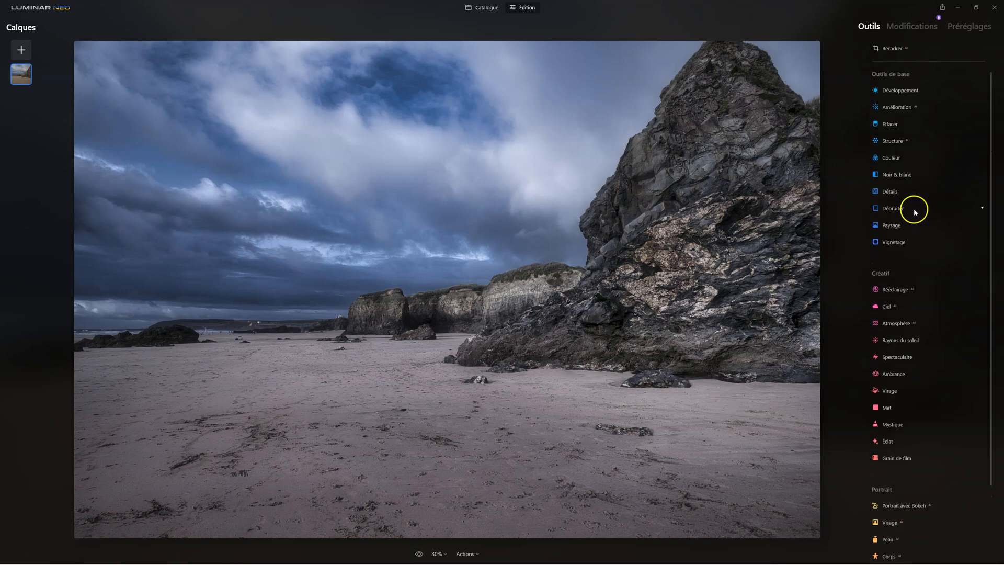
click(895, 163)
drag(916, 196, 883, 200)
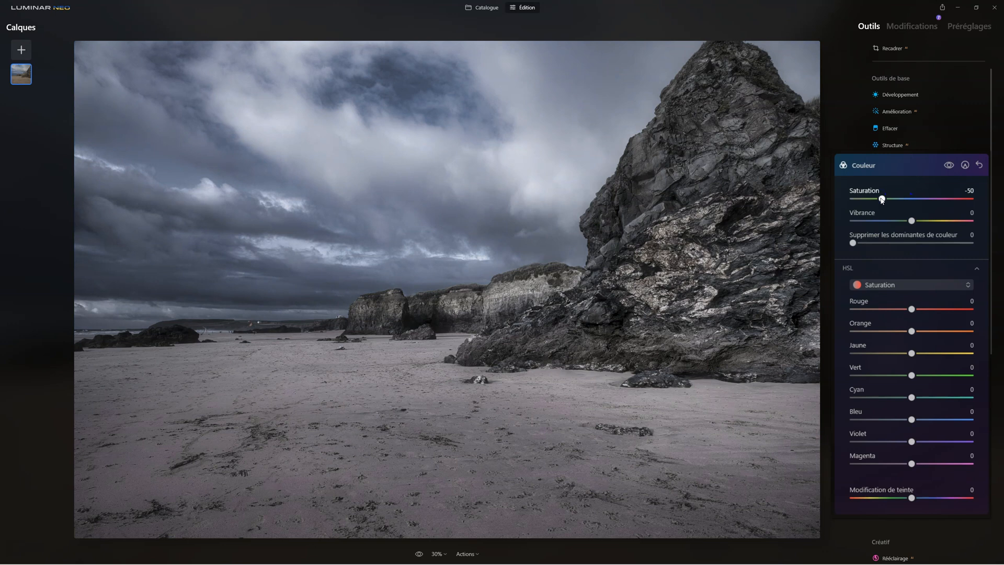
click(886, 198)
click(948, 166)
click(948, 165)
click(948, 166)
drag(883, 199, 885, 200)
drag(899, 199, 893, 199)
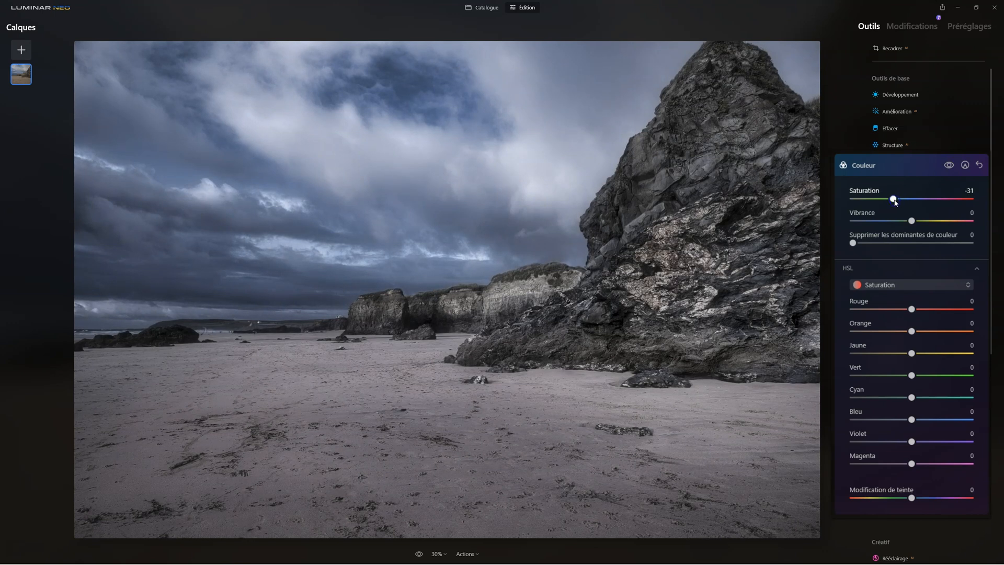
- Compare the photo with and without the second Couleur adjustment, and view the original photo before all edits
click(947, 168)
click(947, 168)
click(946, 167)
click(878, 165)
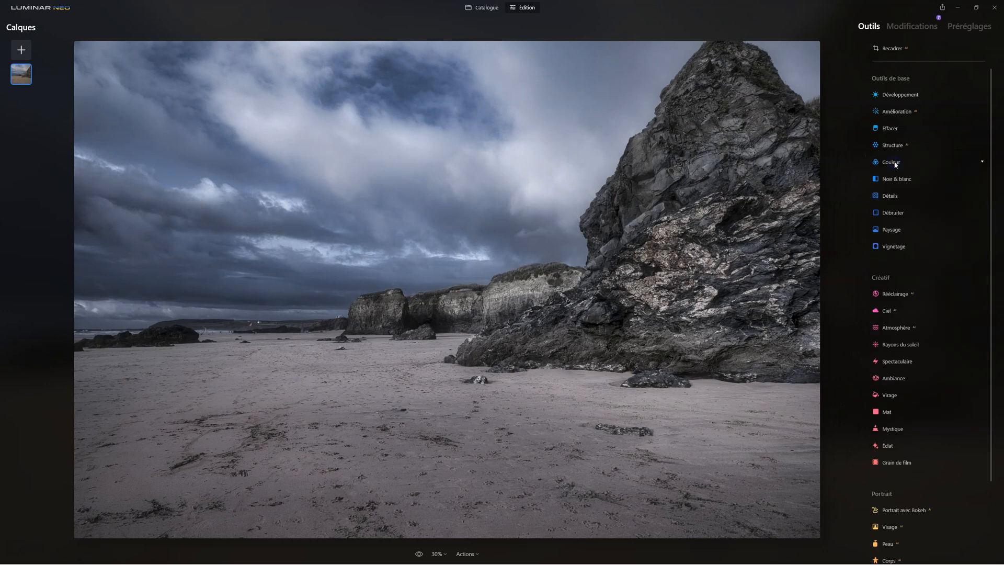
click(418, 554)
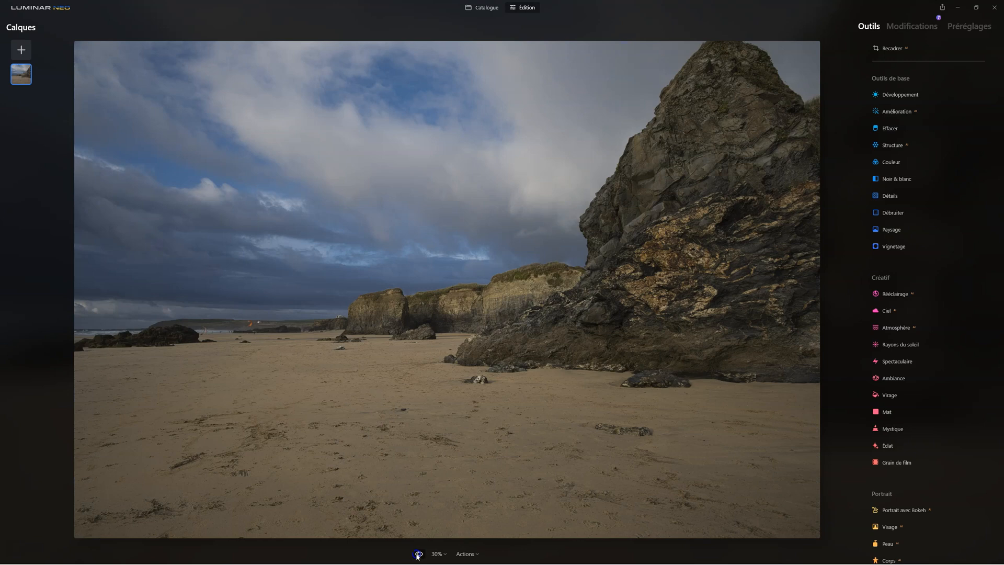
- Compare the edit with the original, and add Supercontraste with Points forts Contraste 35, Contraste de tons moyens 40 and Contraste d'ombres 49
click(418, 554)
click(418, 554)
click(419, 555)
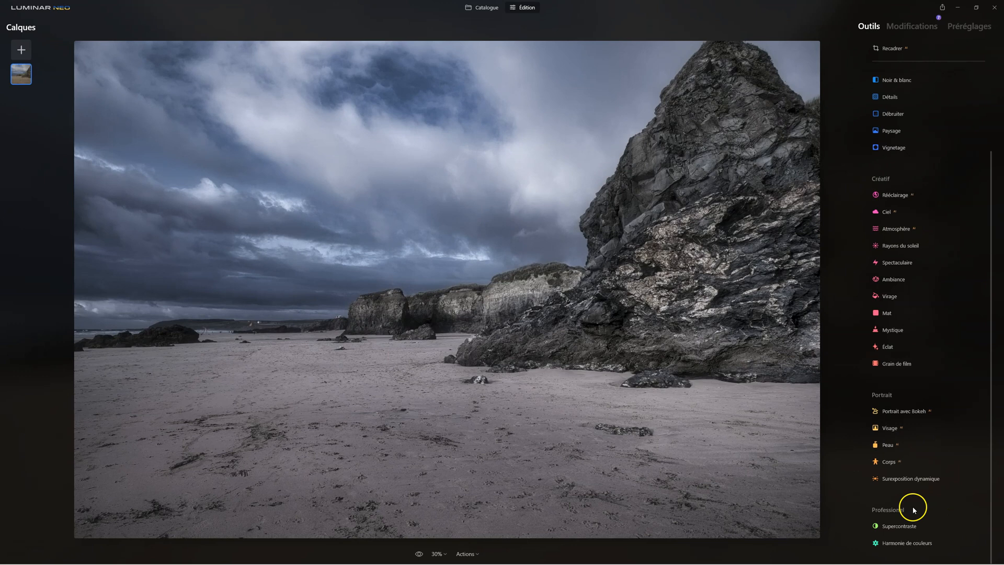
click(913, 527)
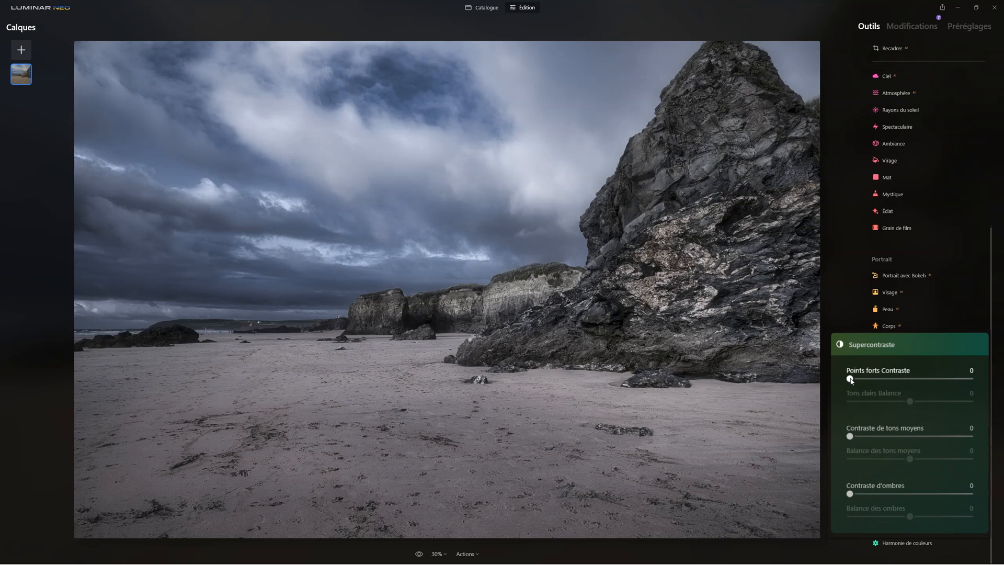
drag(850, 379, 892, 378)
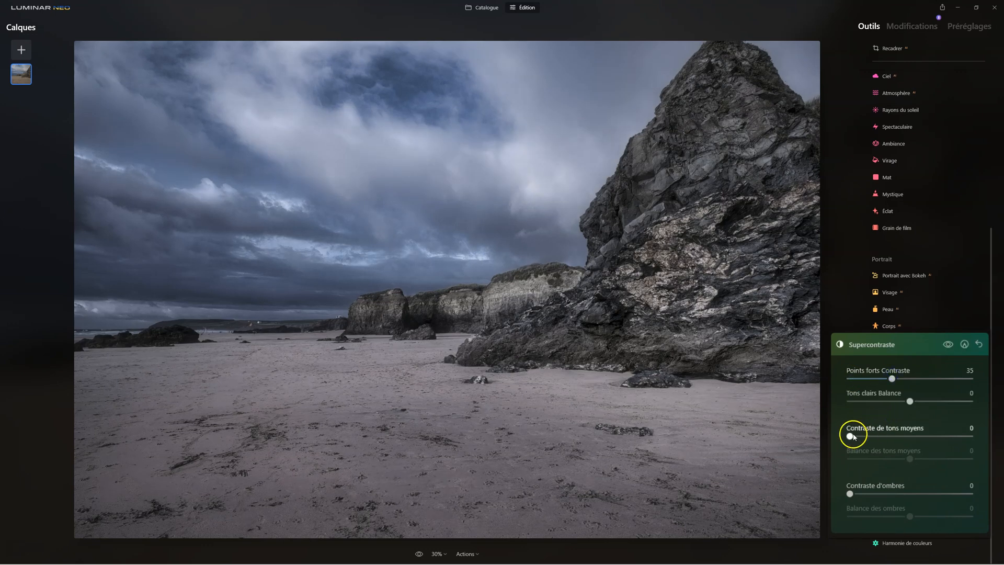
drag(850, 436, 898, 436)
drag(850, 493, 910, 493)
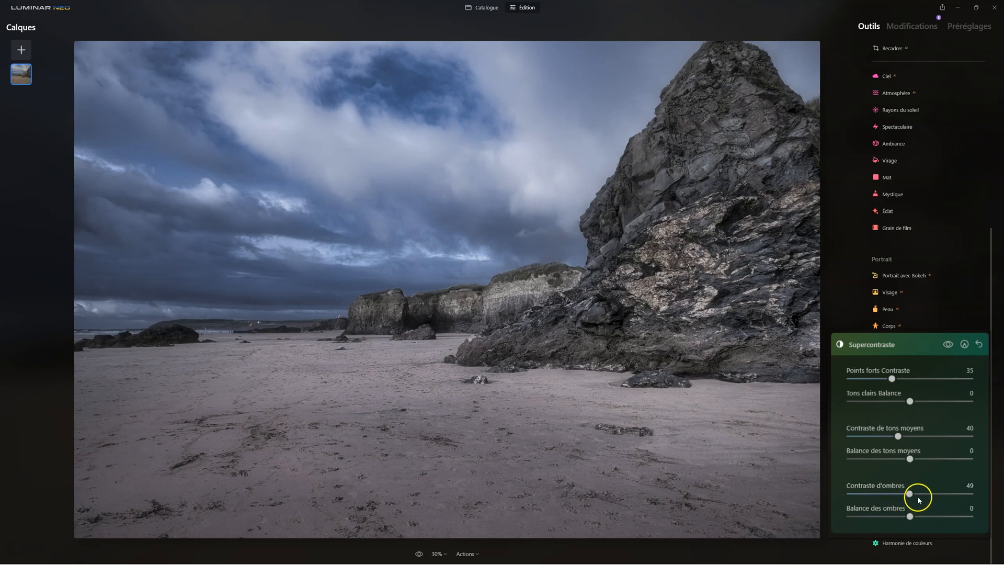
- Set the Supercontraste balances to Tons clairs -24, Tons moyens 19 and Ombres 15, and compare the result with the original photo
drag(913, 520, 920, 514)
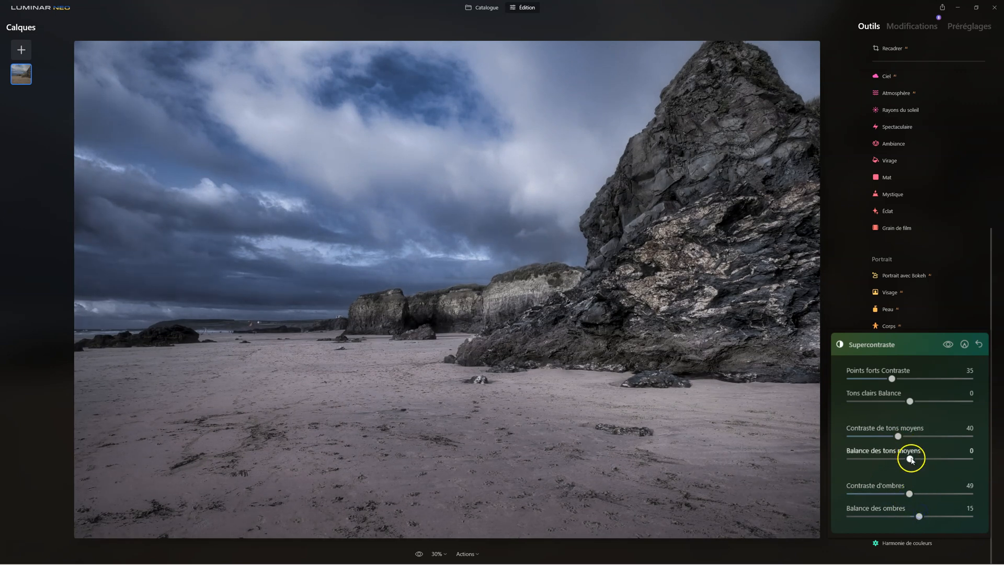
mouse_move(911, 459)
mouse_down()
mouse_move(883, 460)
mouse_move(911, 460)
mouse_up()
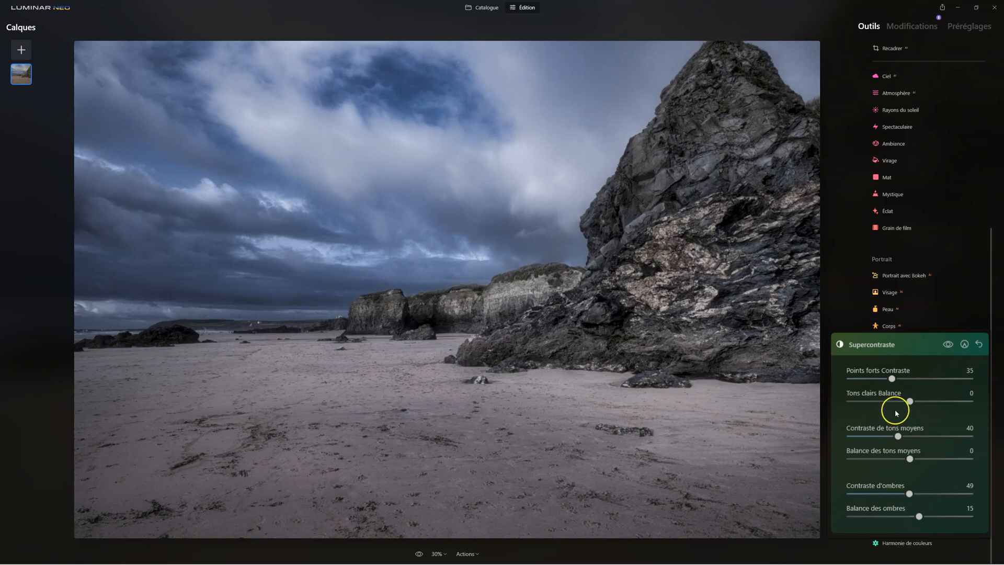
drag(910, 401, 876, 402)
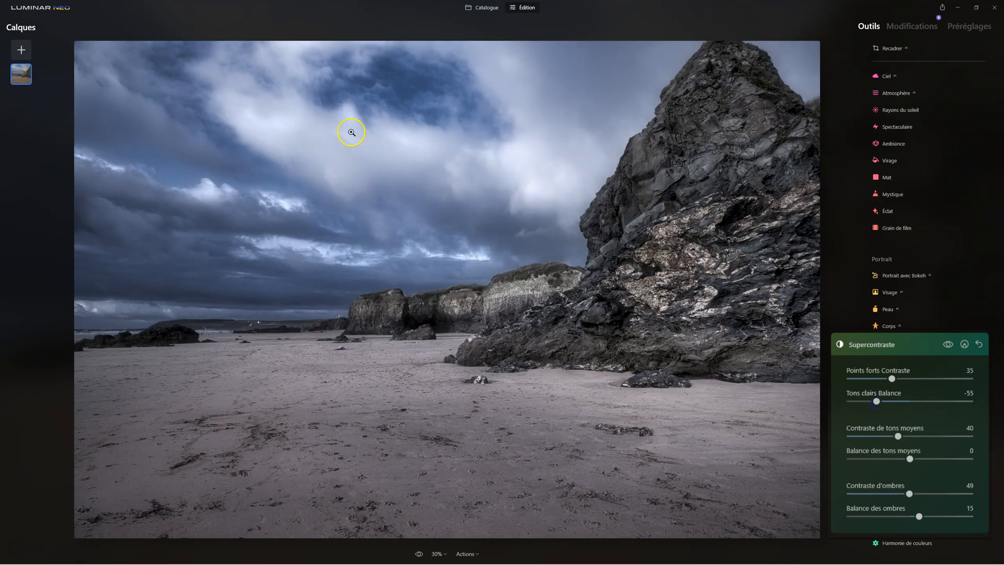
drag(909, 458, 928, 459)
drag(877, 402, 895, 404)
drag(928, 460, 938, 479)
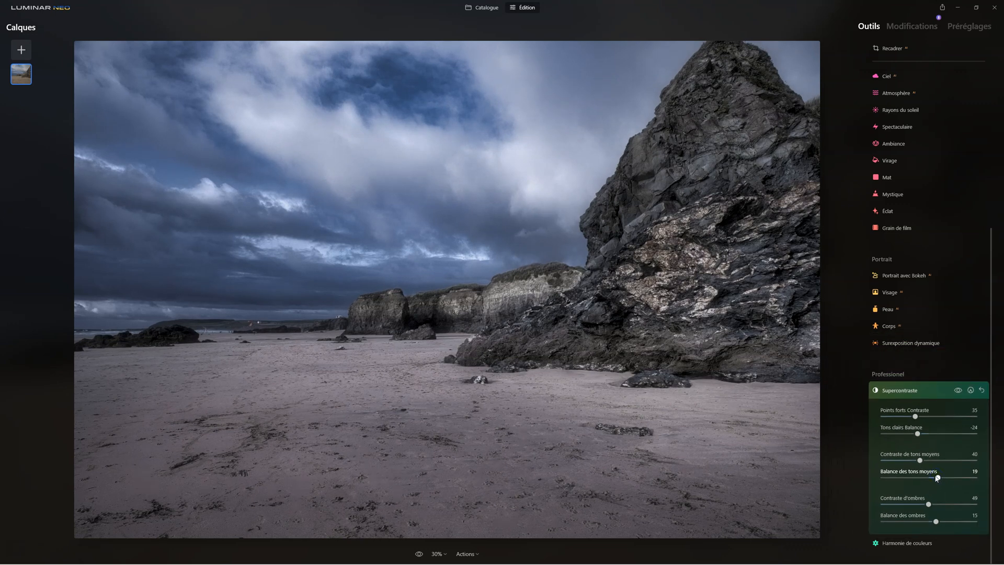
click(901, 390)
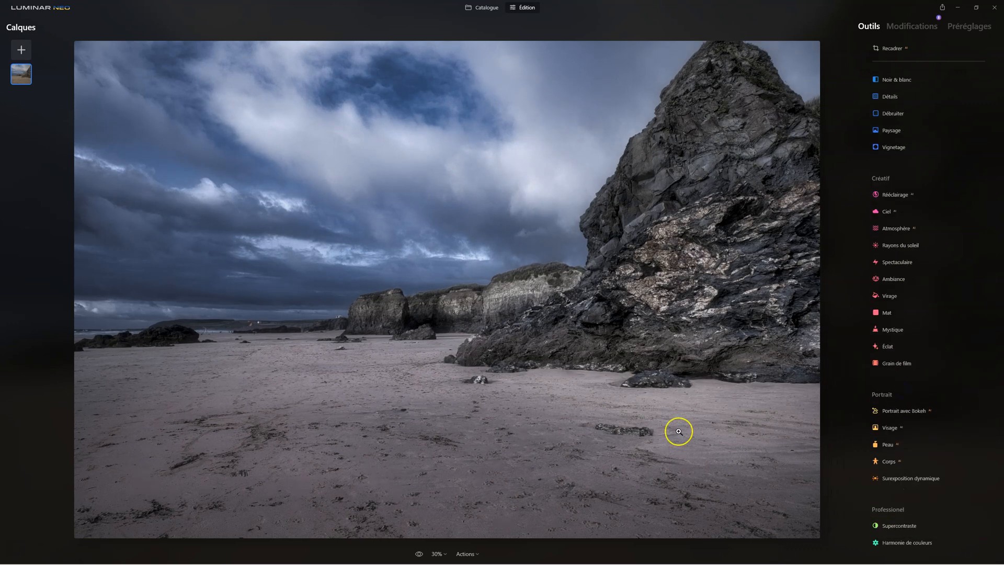
click(419, 554)
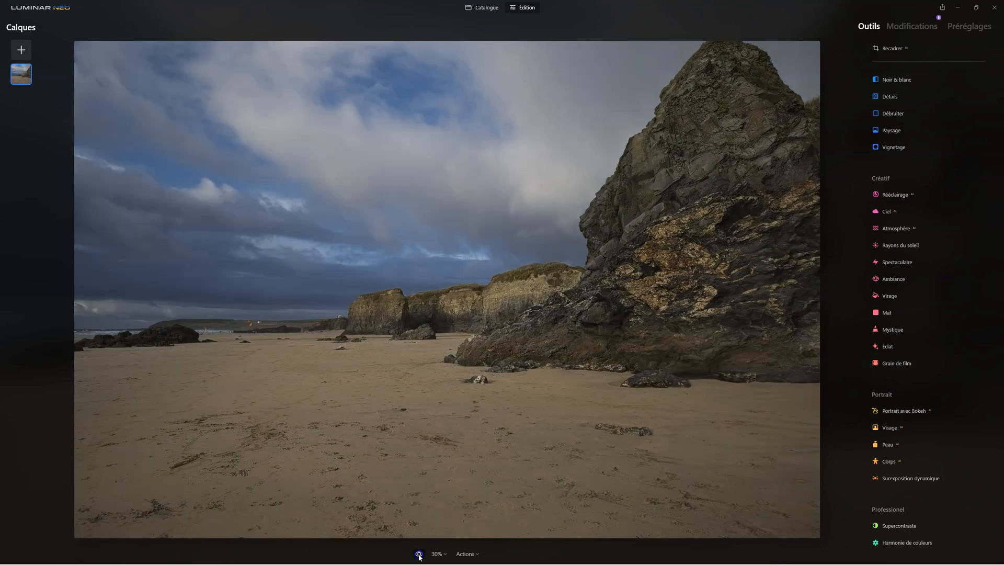
click(418, 554)
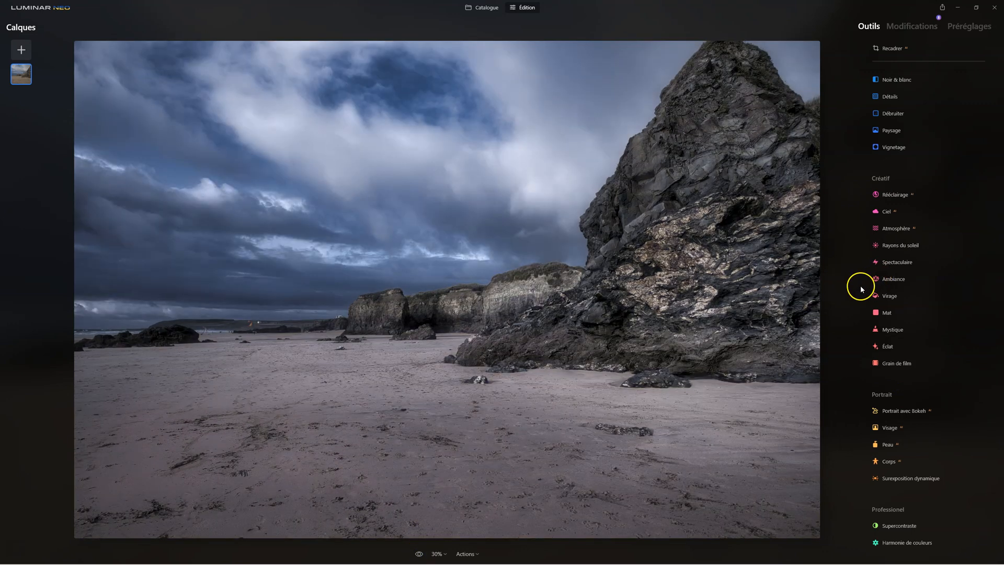
- Review the applied modifications one by one from Développement up to Supercontraste, examining each one's settings and the photo at that stage
click(912, 26)
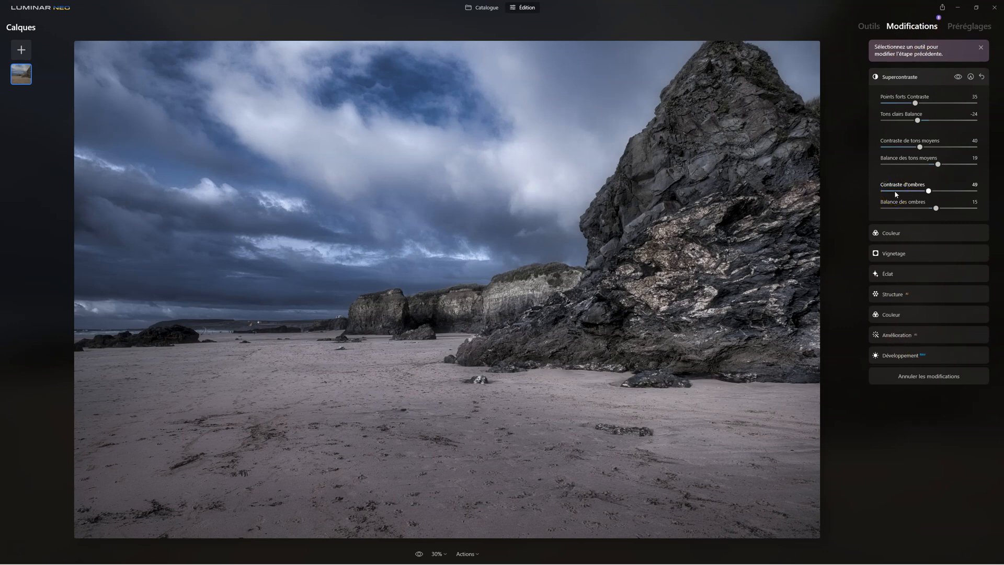
click(867, 27)
click(912, 26)
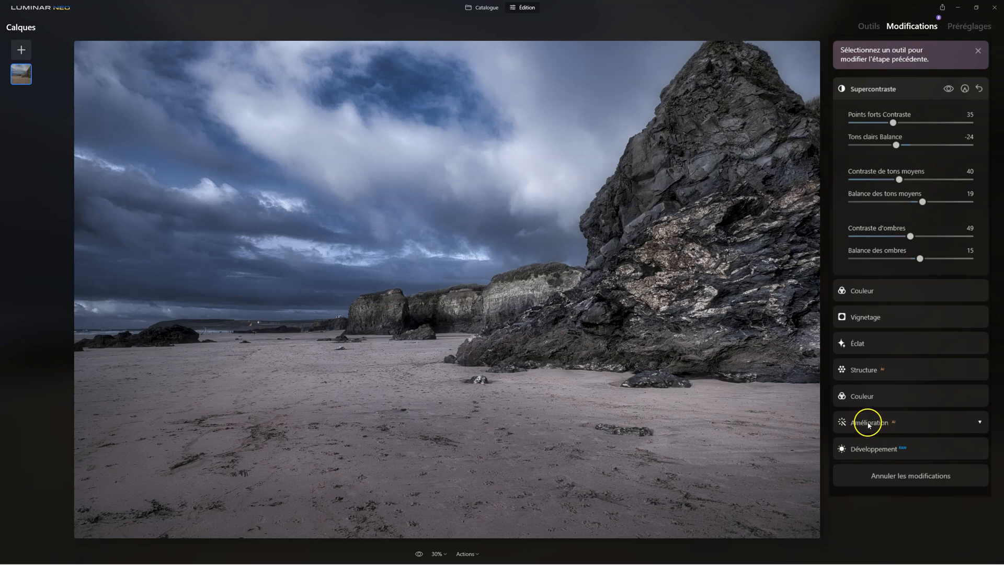
click(878, 448)
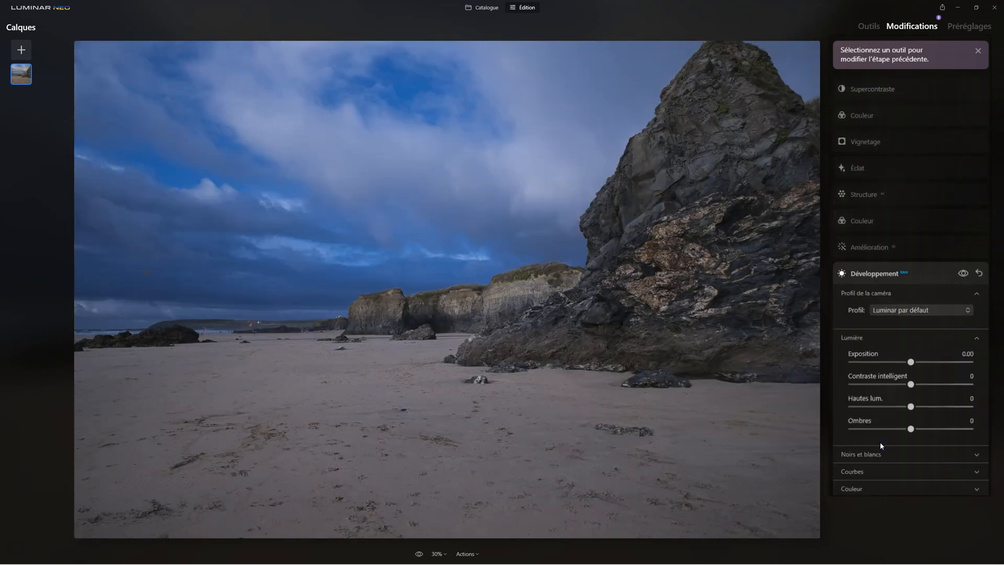
click(862, 247)
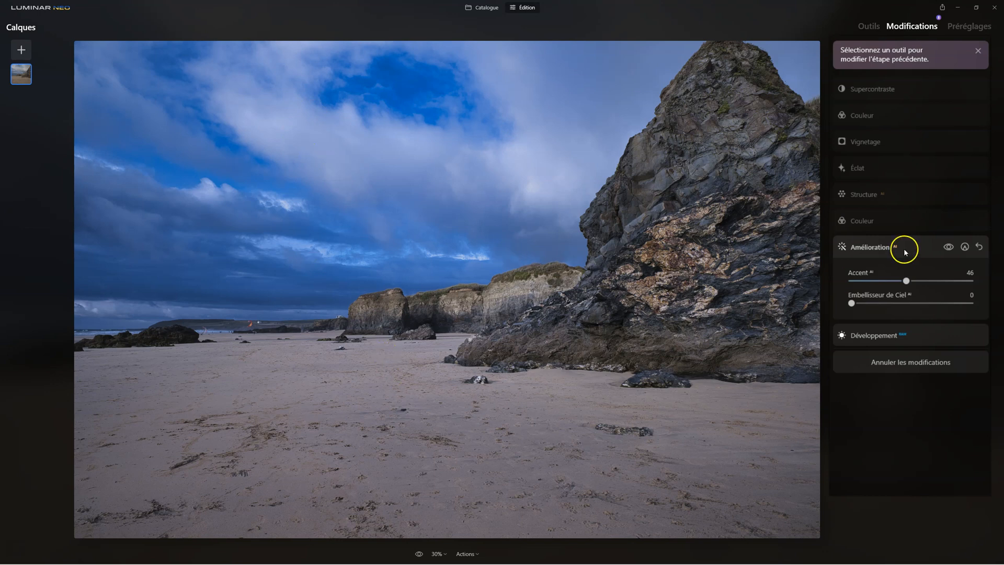
click(861, 222)
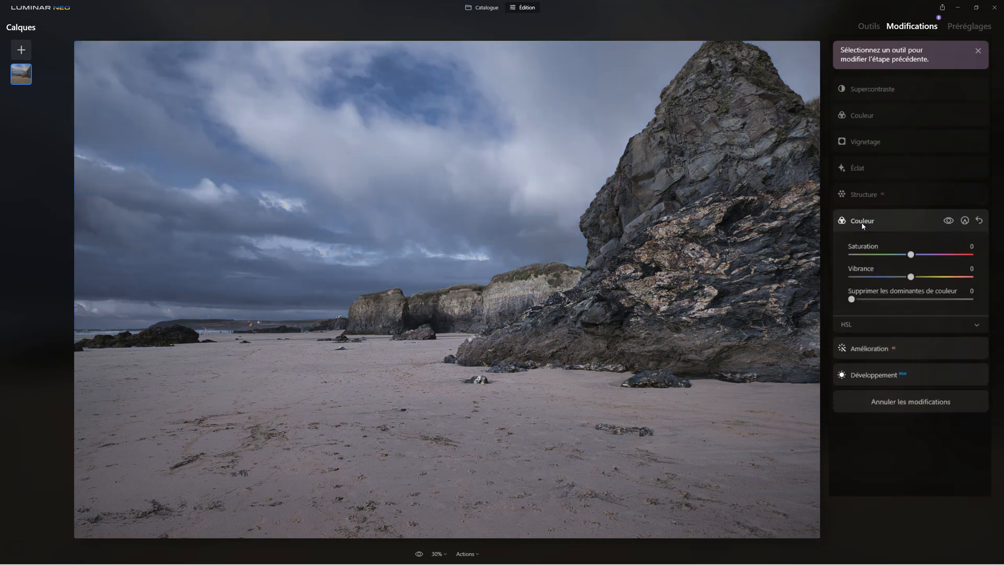
click(856, 195)
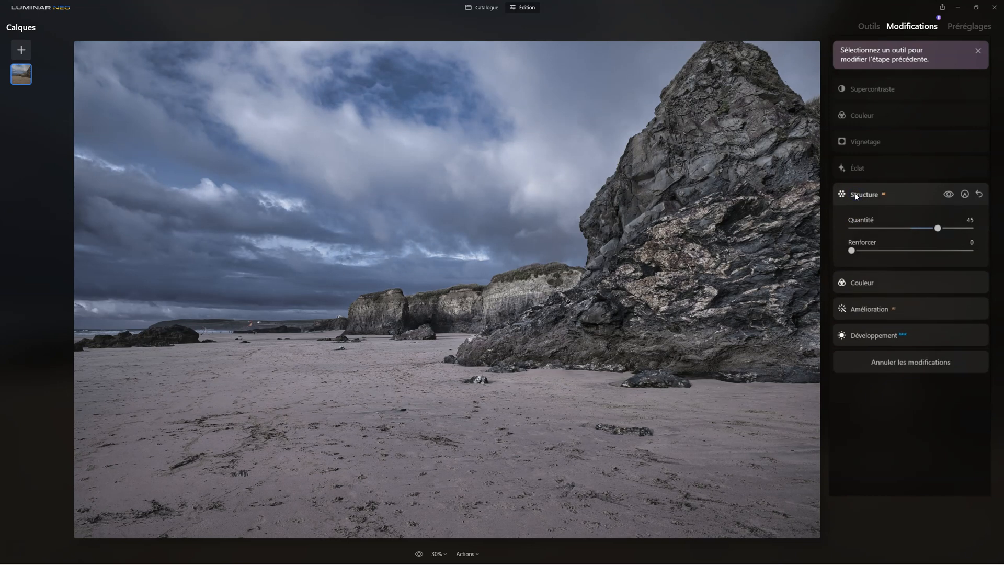
click(857, 168)
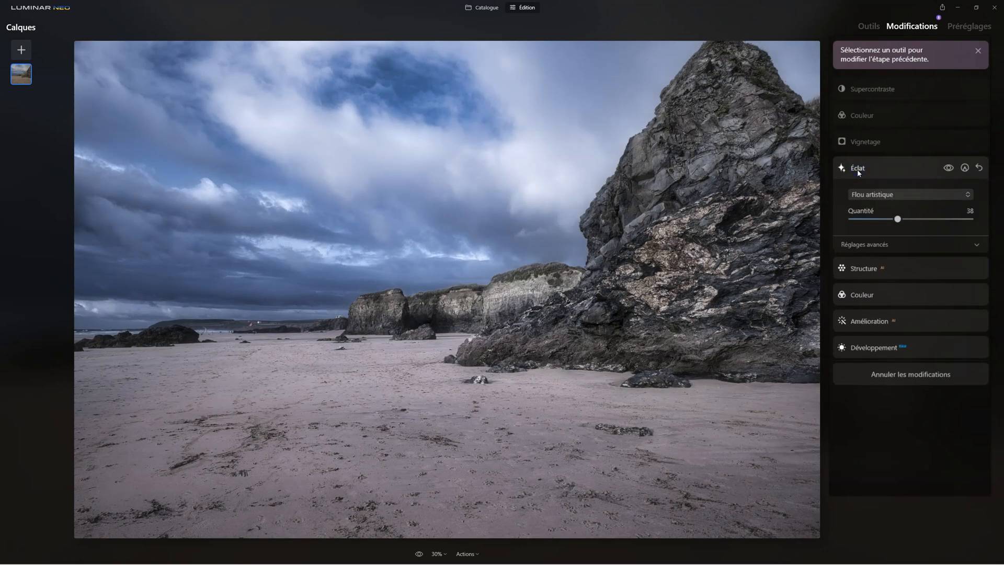
click(856, 141)
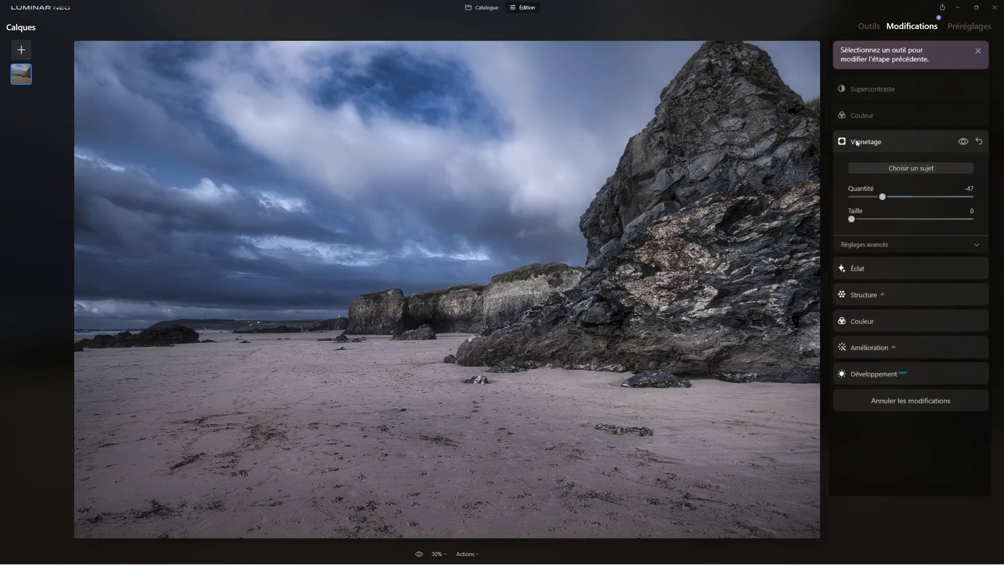
click(856, 117)
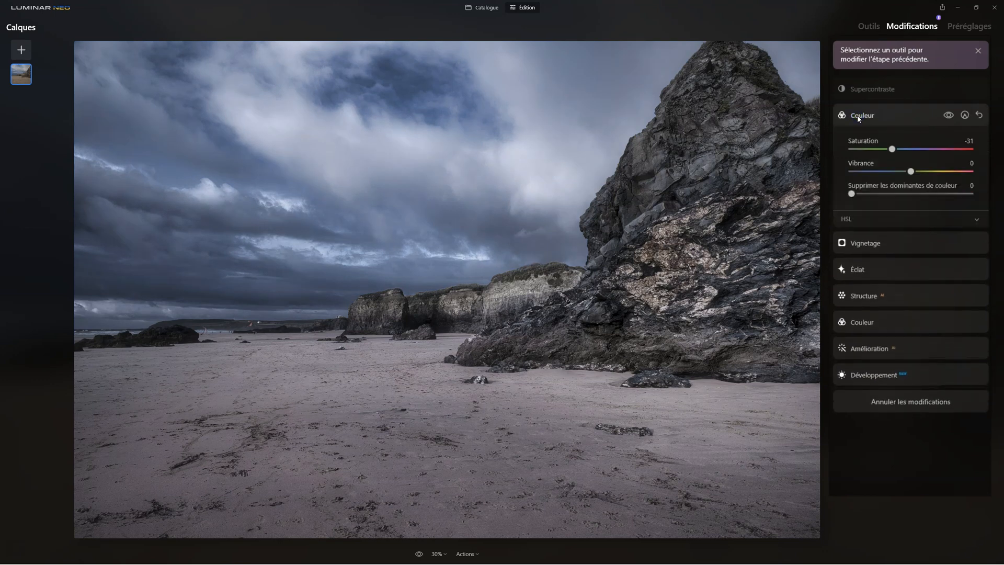
click(866, 90)
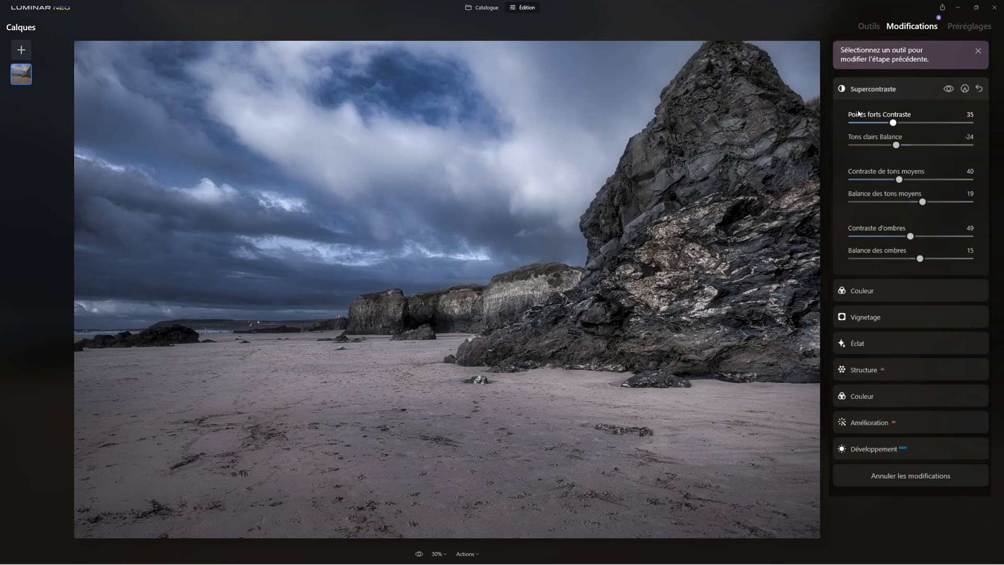
click(857, 107)
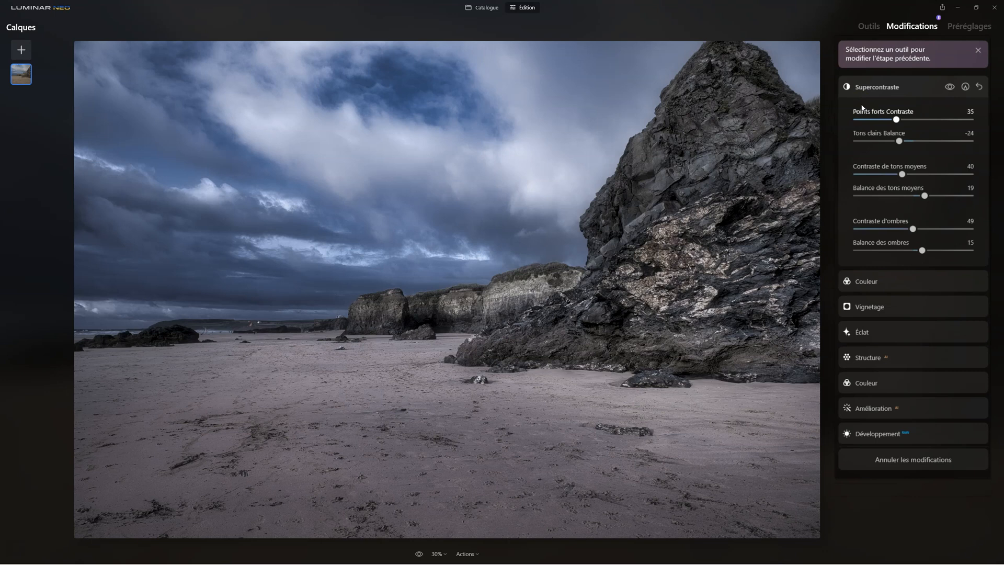
- Add a third Couleur adjustment that lowers the overall Saturation to -24
click(866, 25)
click(892, 123)
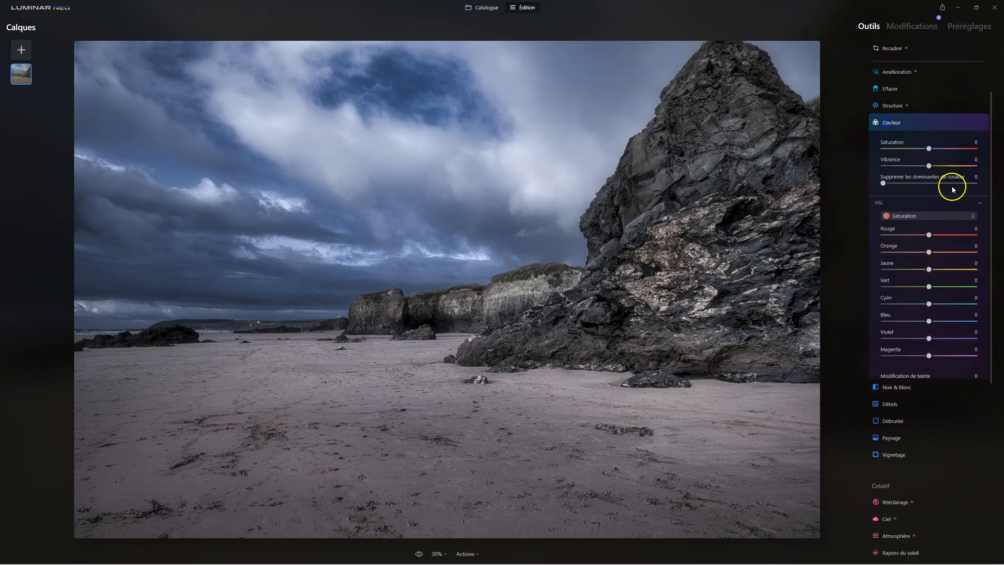
drag(929, 148, 924, 149)
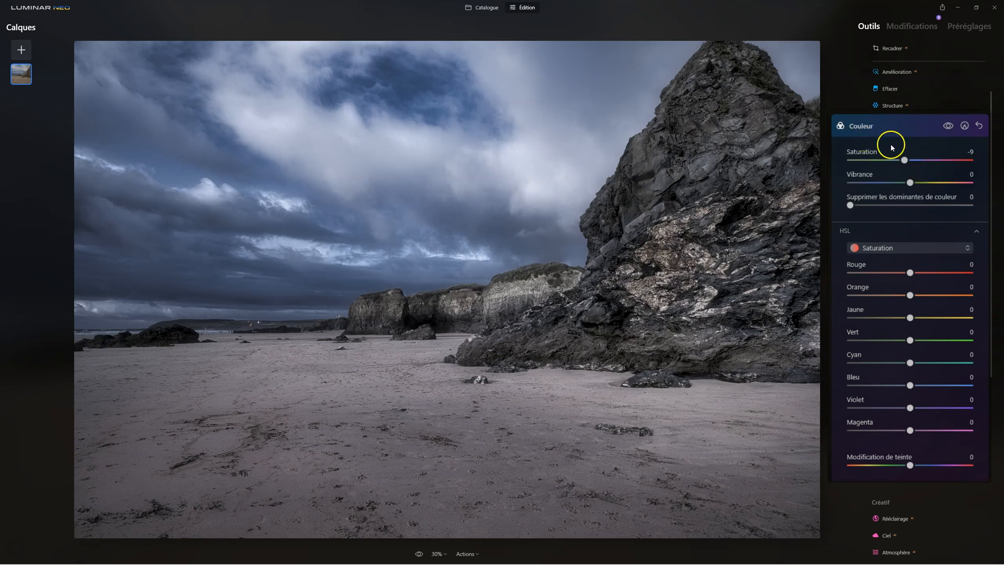
drag(905, 160, 895, 163)
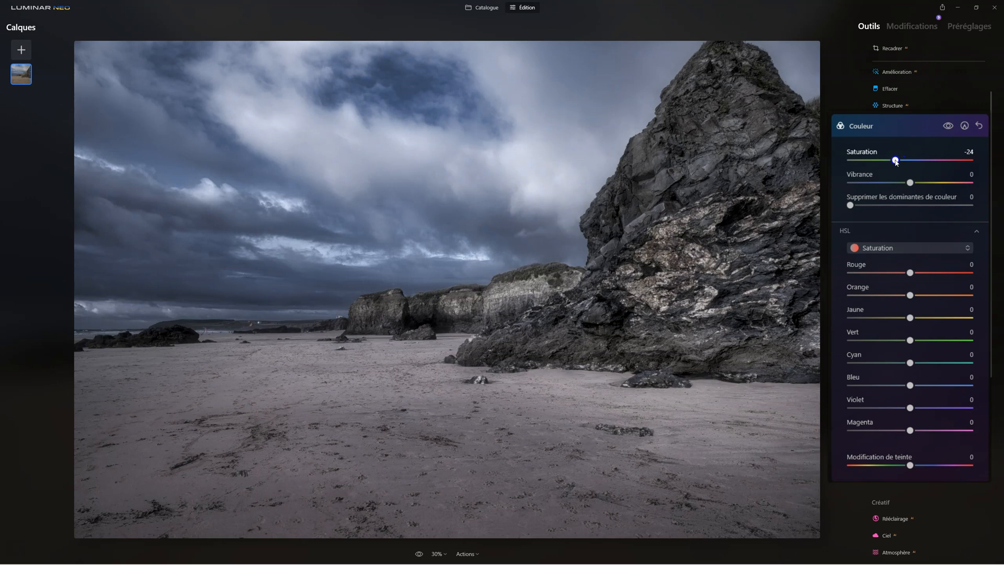
click(886, 126)
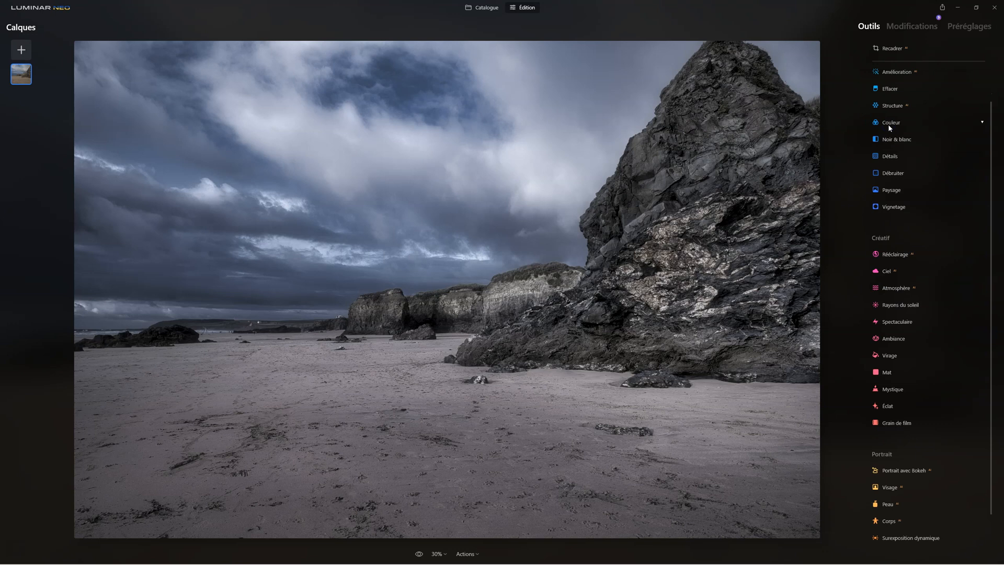
- Compare the finished edit with the original photo, and review the full list of applied modifications
click(420, 554)
click(420, 554)
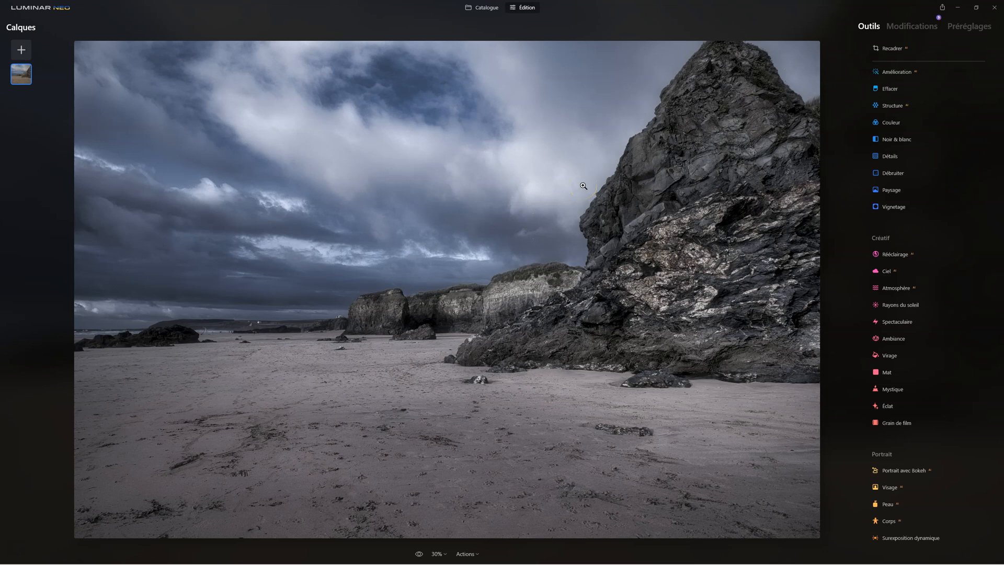
click(420, 553)
click(927, 25)
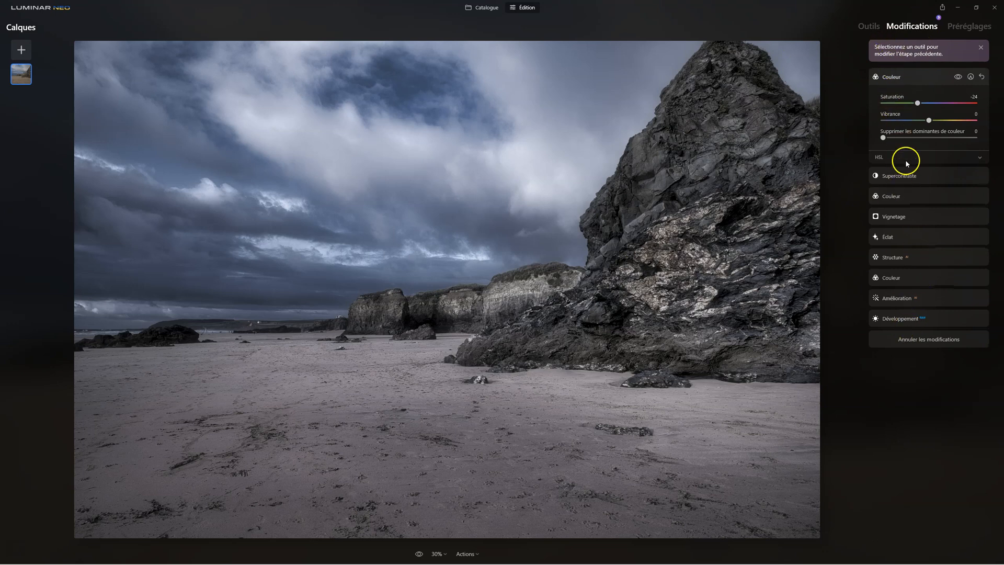
click(907, 106)
click(910, 335)
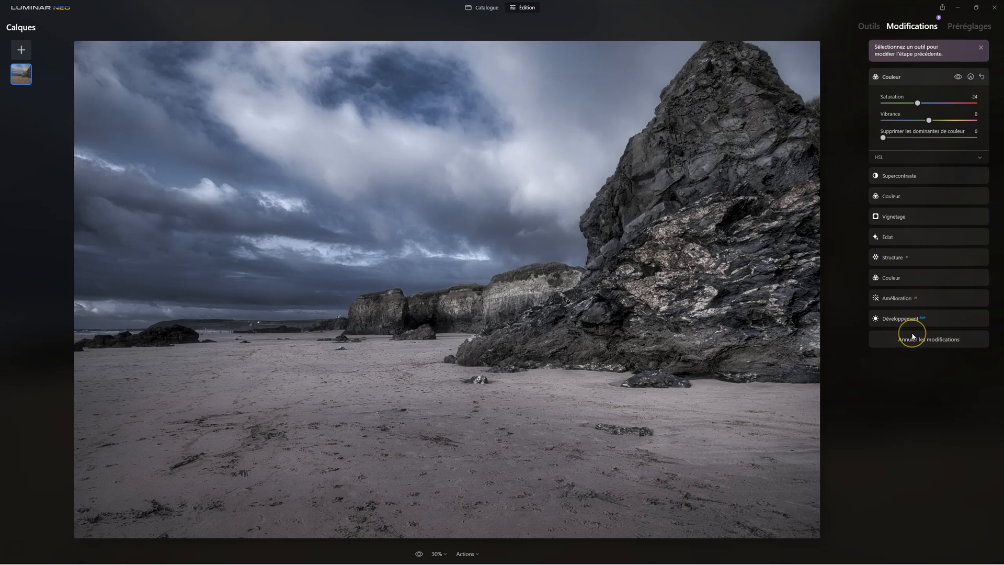